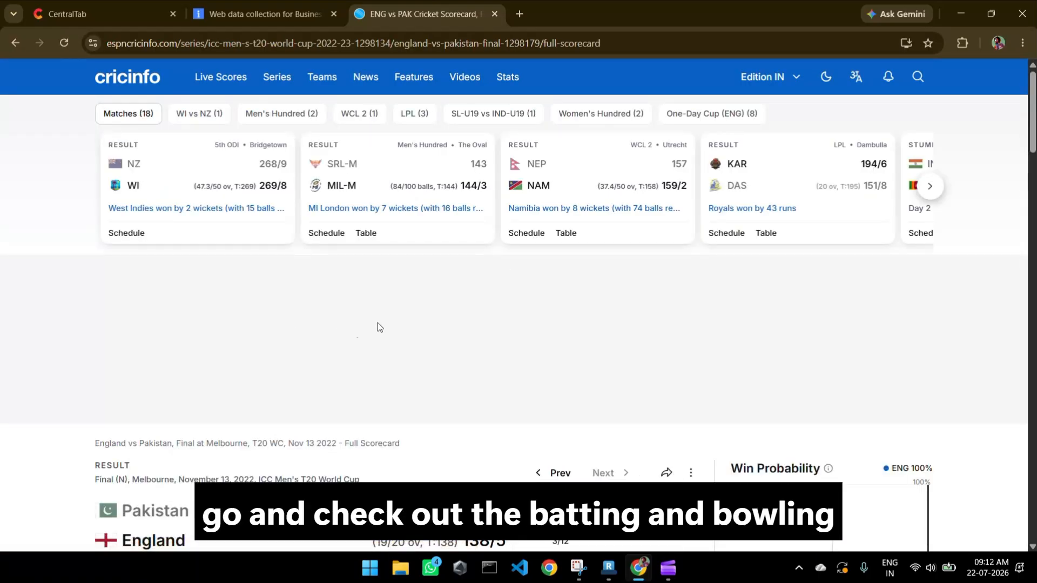
- Examine Pakistan's batting table in the England vs Pakistan final scorecard, including its player and statistics columns
scroll(486, 302, "down", 4)
scroll(498, 292, "down", 7)
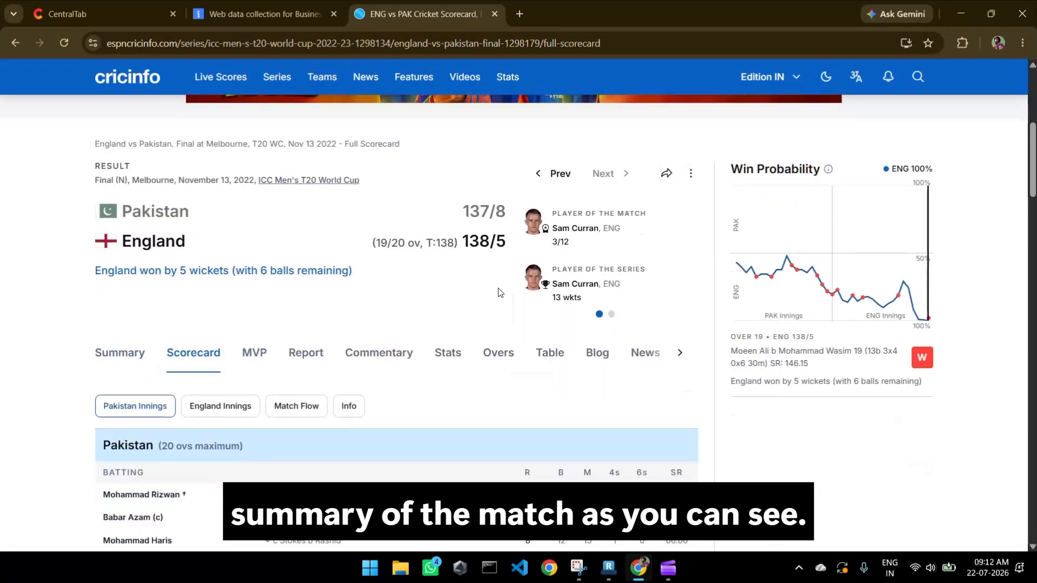
scroll(472, 283, "up", 2)
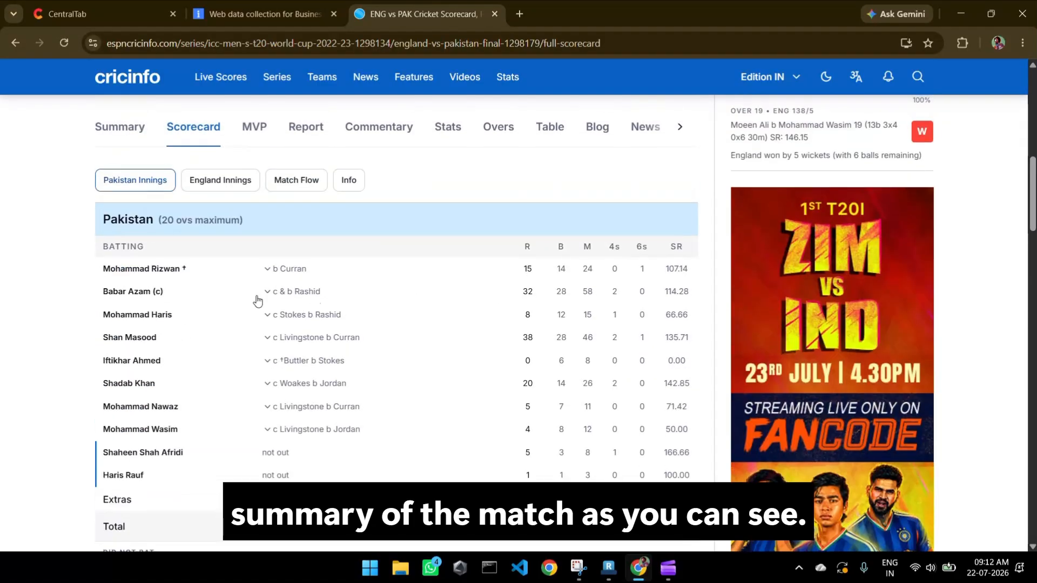
mouse_move(151, 273)
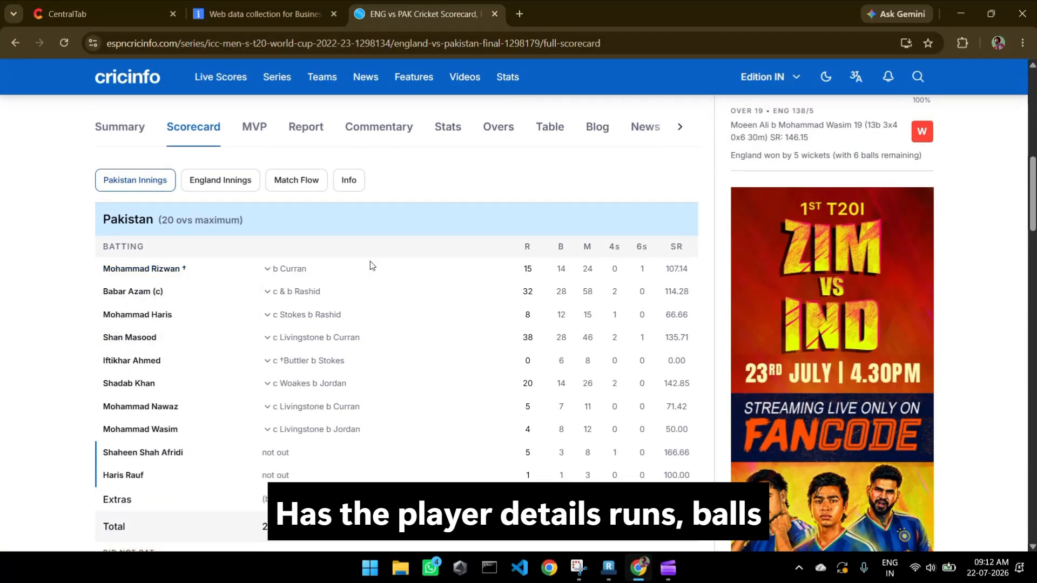
left_click_drag(554, 248, 657, 249)
- Examine the bowling table of the Pakistan innings, including its bowler names and statistics columns
scroll(657, 249, "down", 6)
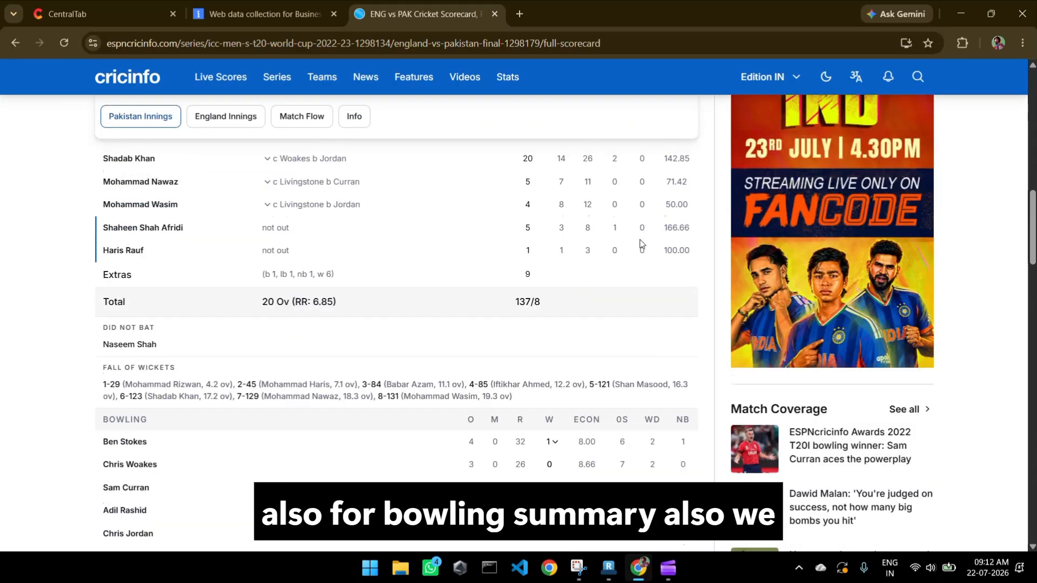
scroll(596, 249, "down", 6)
scroll(596, 249, "up", 6)
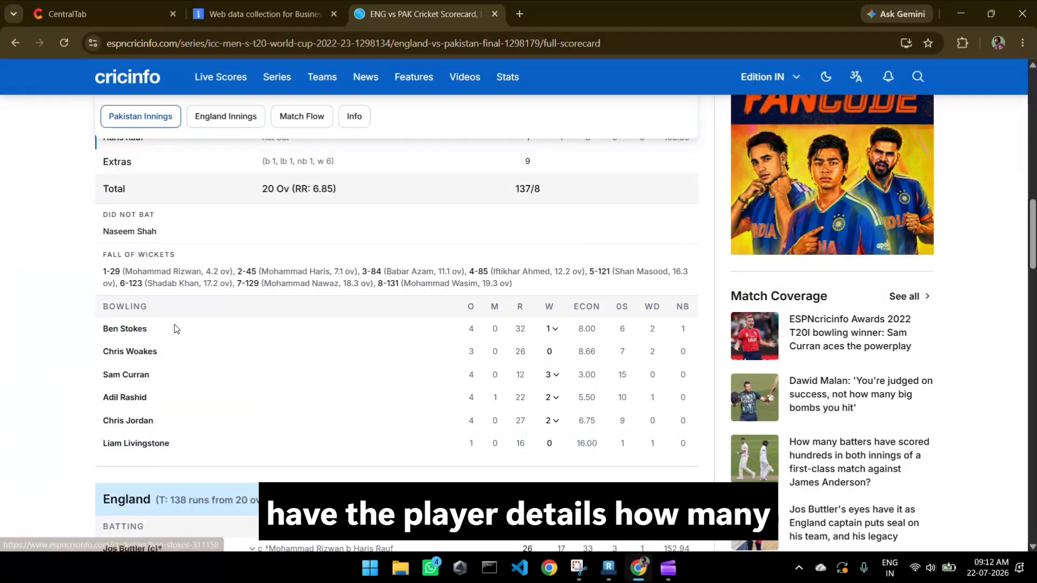
left_click_drag(467, 307, 700, 314)
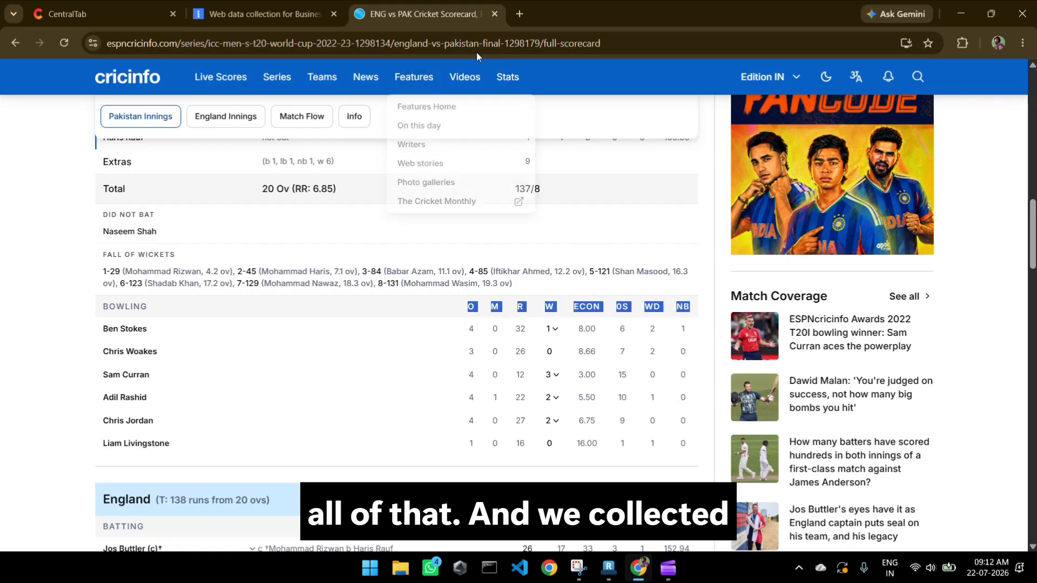
- Switch to the Bright Data collector and read through its interaction code for scraping the match results page
left_click(273, 15)
scroll(324, 367, "left", 5)
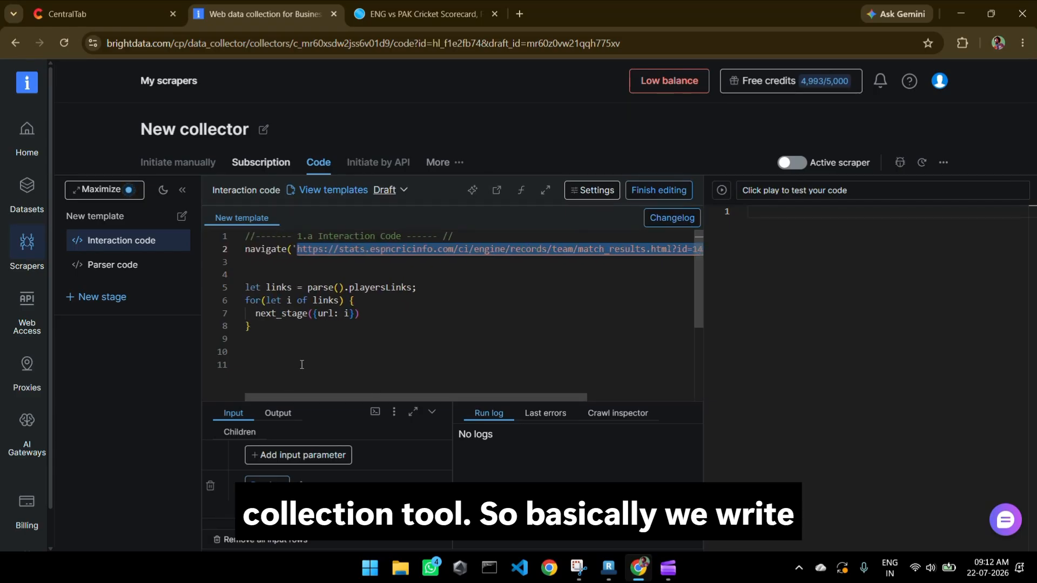
left_click(309, 367)
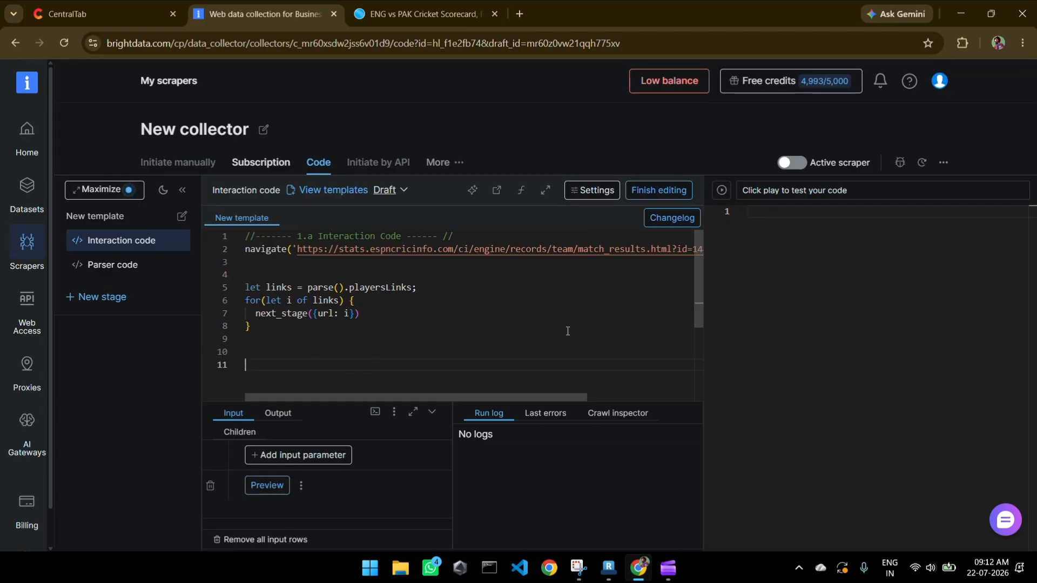
scroll(573, 355, "down", 2)
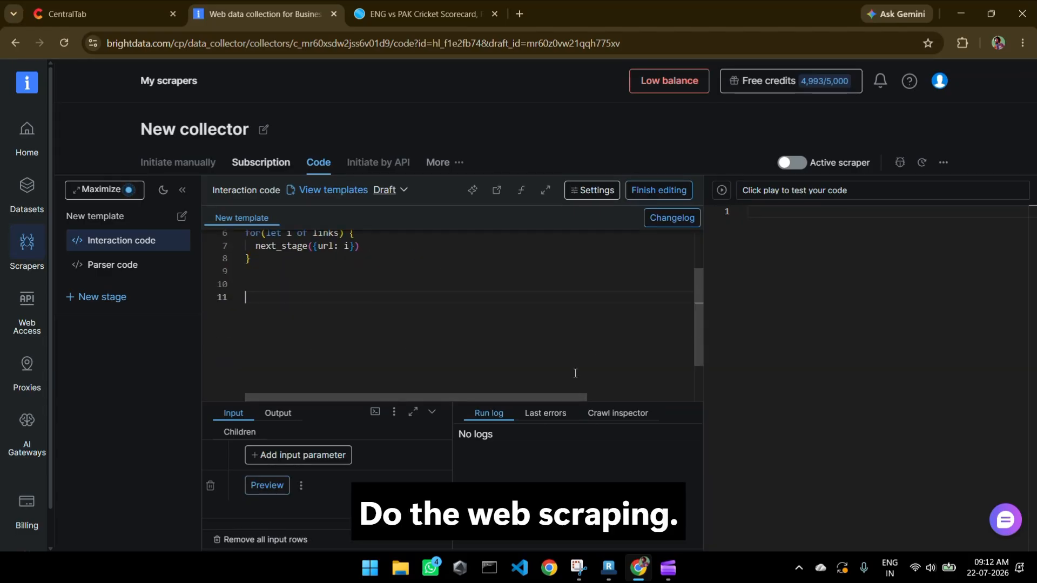
scroll(463, 271, "up", 2)
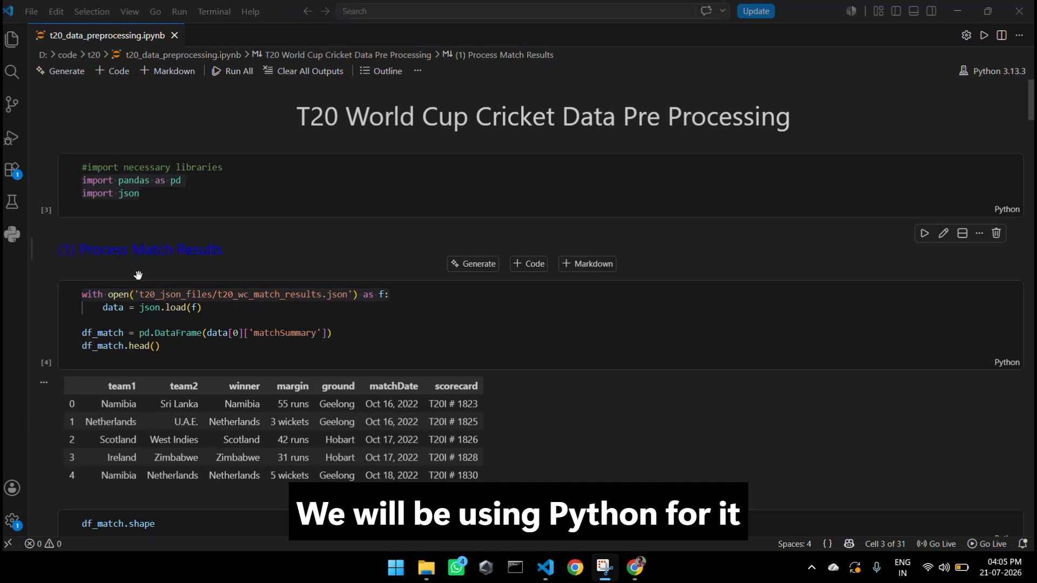
- In VS Code, review the notebook's library imports and the code loading t20_wc_match_results.json into the df_match DataFrame
left_click_drag(169, 196, 60, 187)
scroll(354, 249, "down", 1)
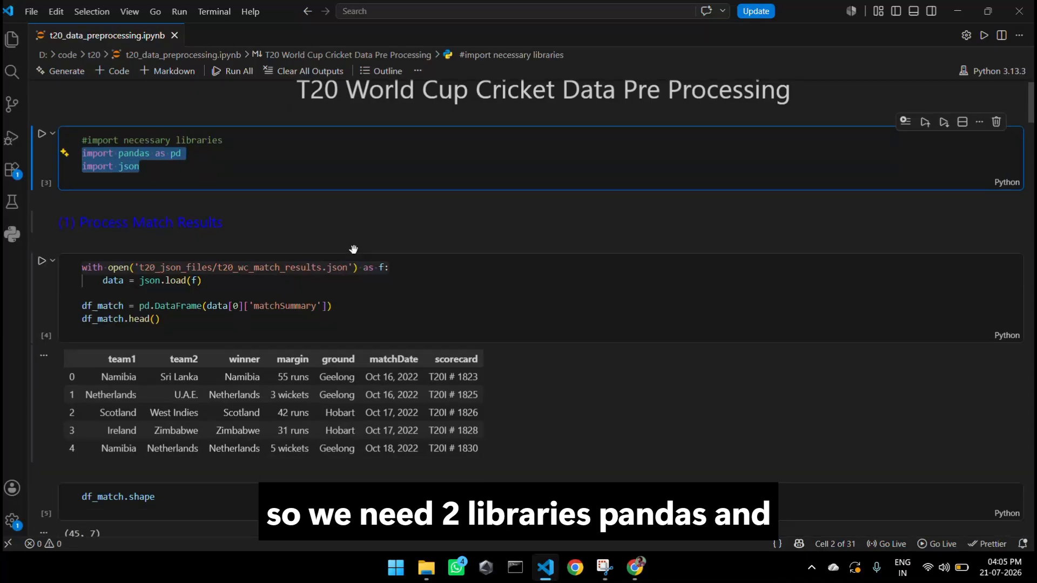
left_click_drag(399, 268, 77, 270)
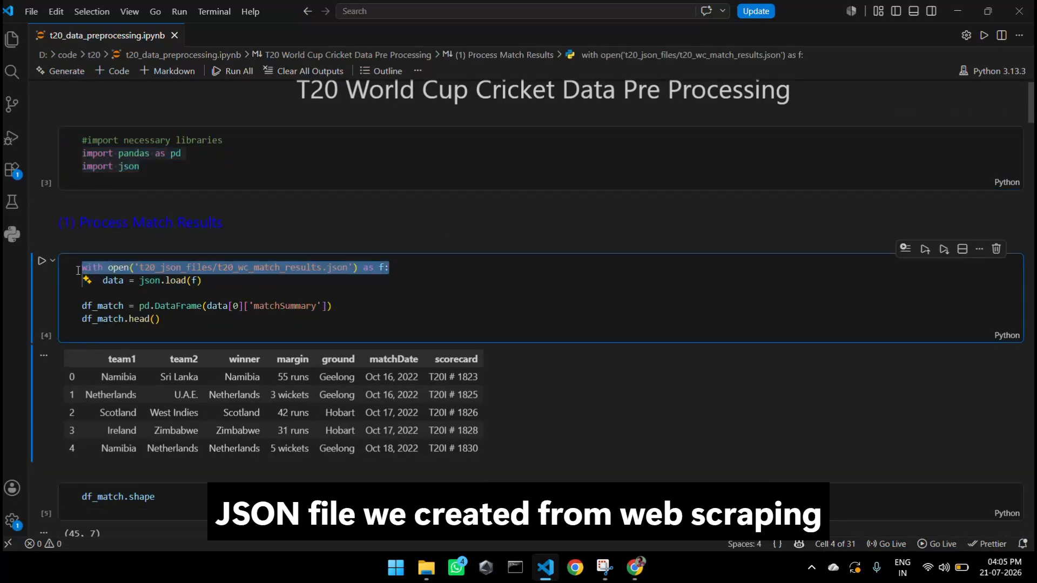
scroll(136, 264, "down", 2)
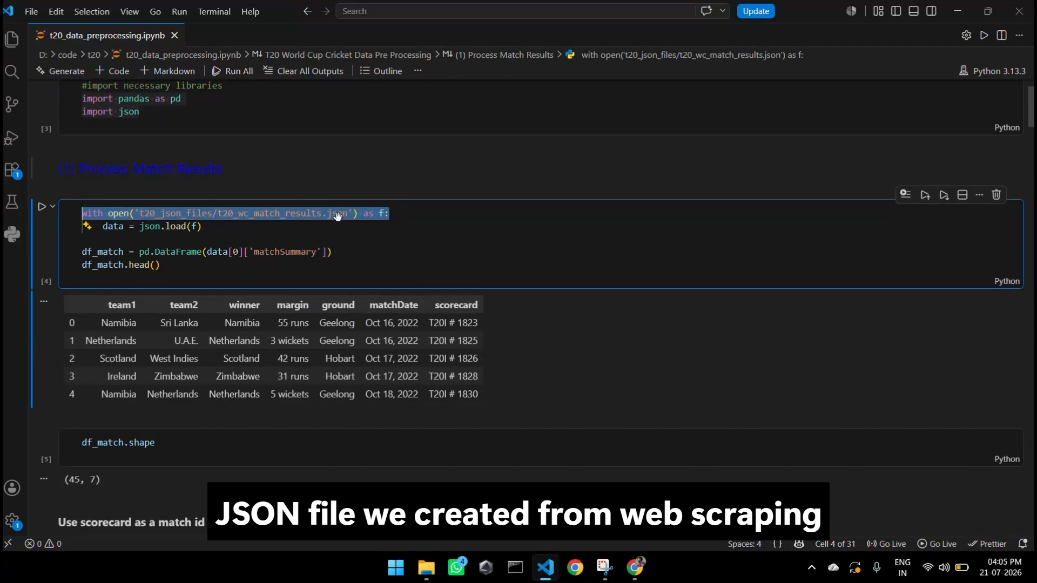
left_click(124, 256)
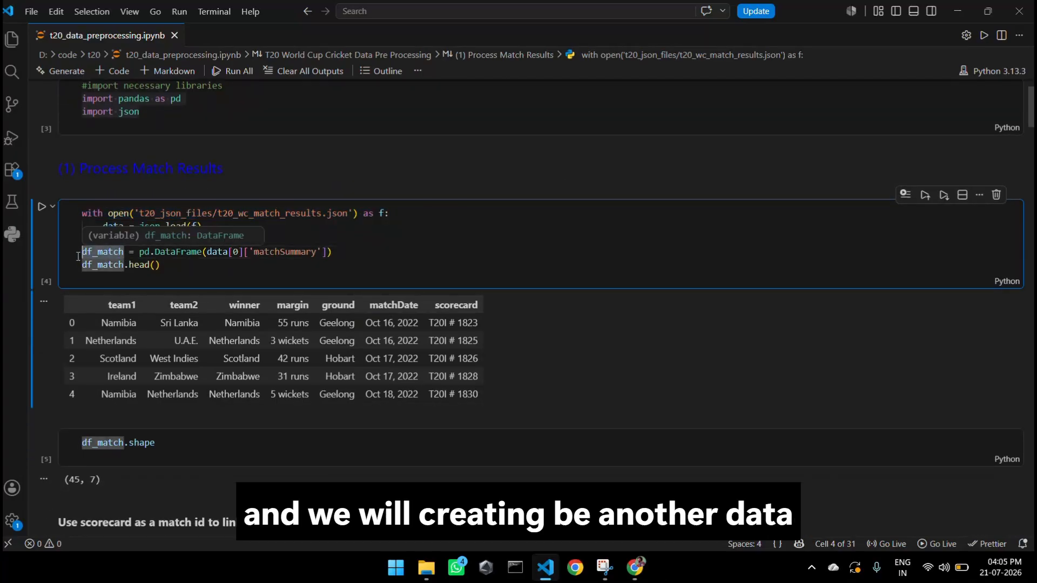
scroll(530, 192, "down", 3)
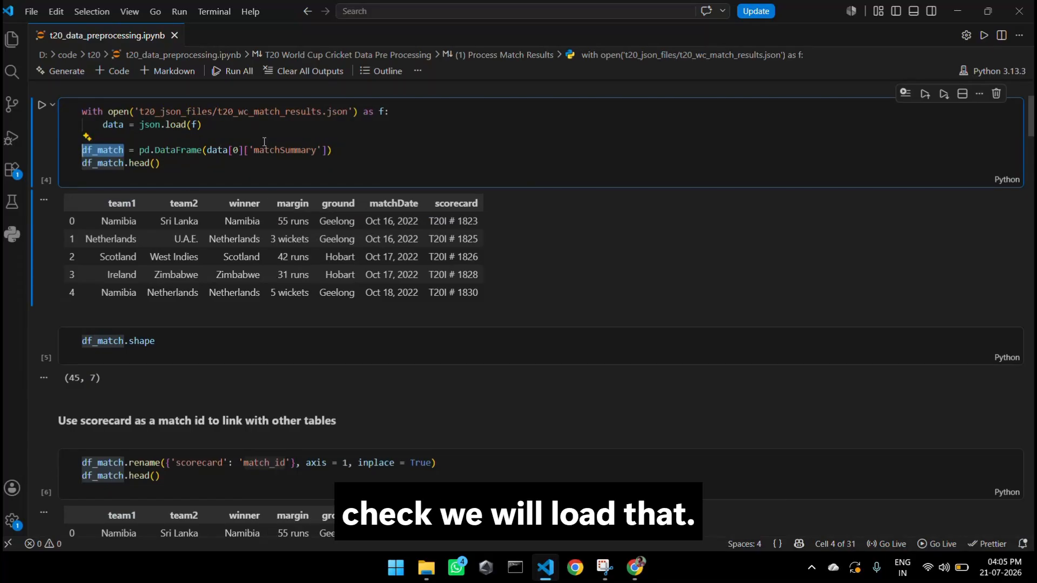
- Review how df_match is built from matchSummary, and check the df_match.shape cell with its output
left_click_drag(345, 152, 78, 161)
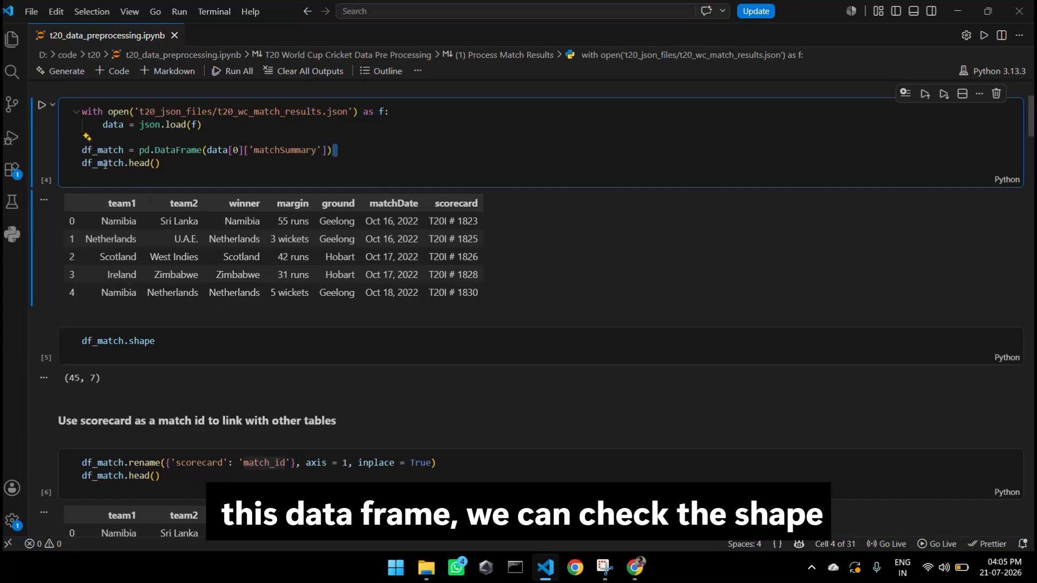
left_click_drag(163, 344, 79, 347)
left_click(119, 379)
left_click_drag(118, 378, 63, 378)
scroll(269, 329, "down", 1)
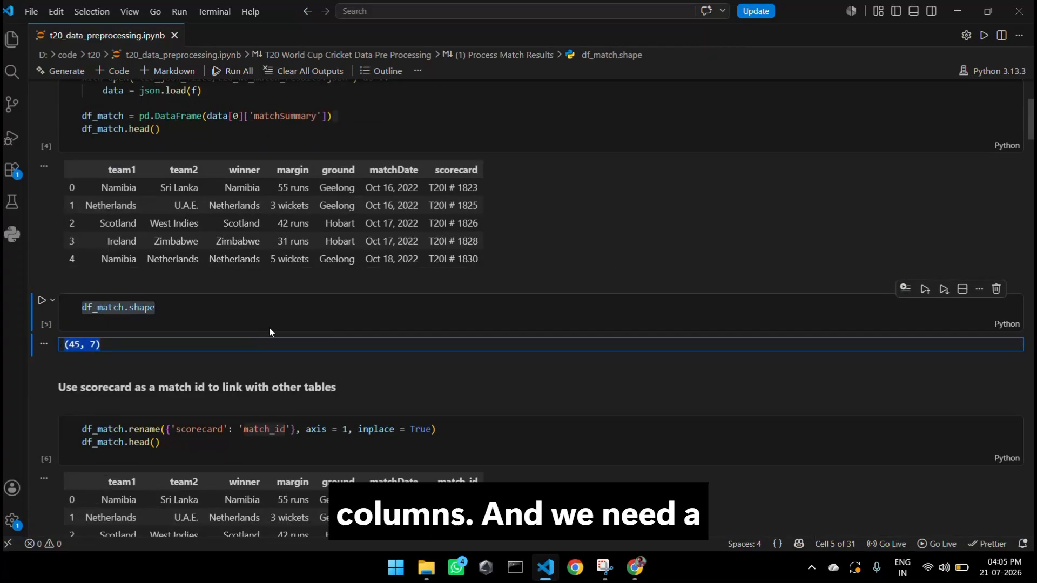
- Examine the cell renaming the scorecard column to match_id, comparing the column headers in the tables before and after the rename
scroll(269, 327, "down", 3)
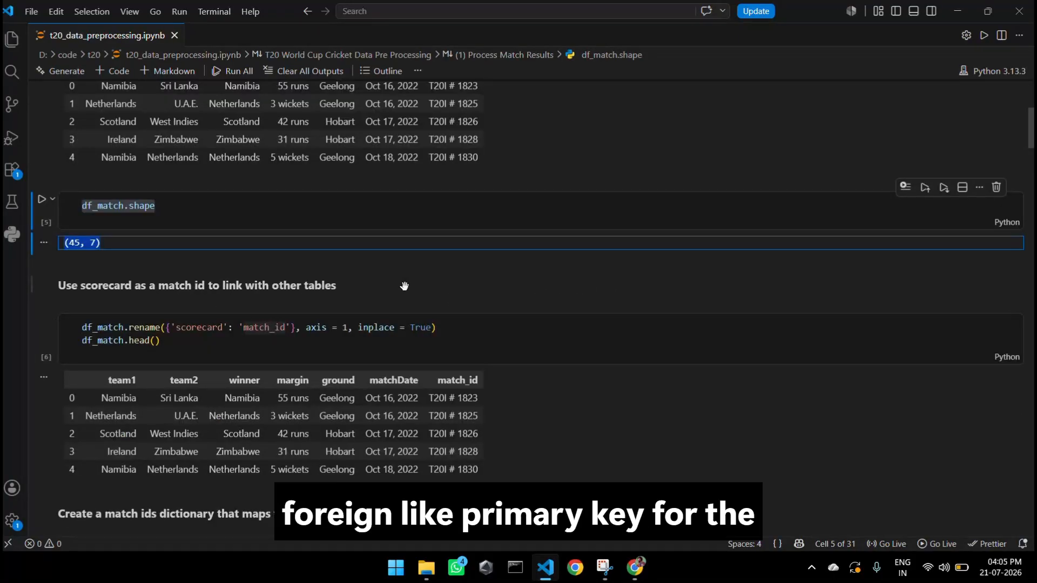
left_click(197, 349)
key("ctrl+a")
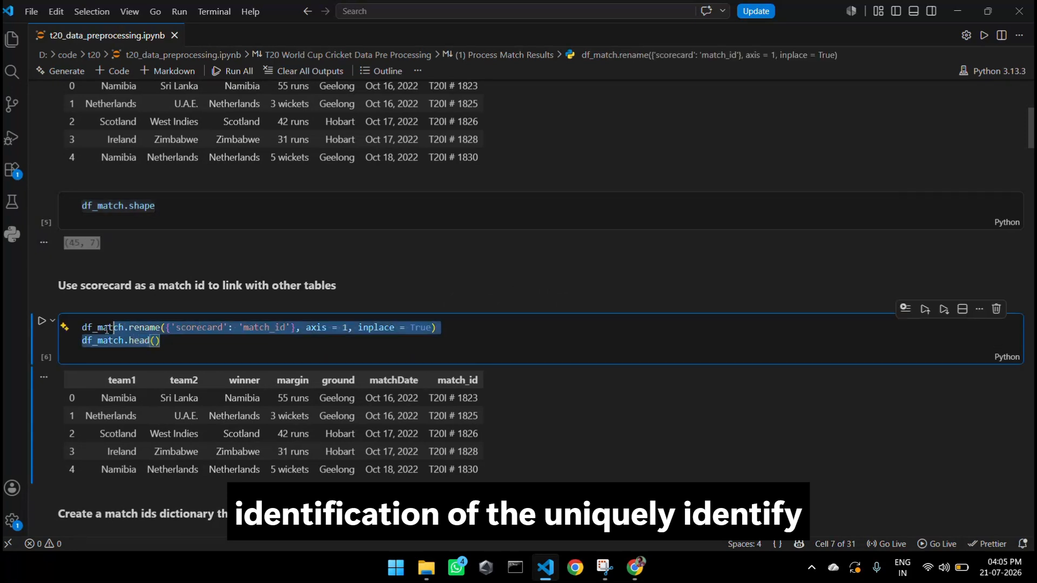
left_click(454, 345)
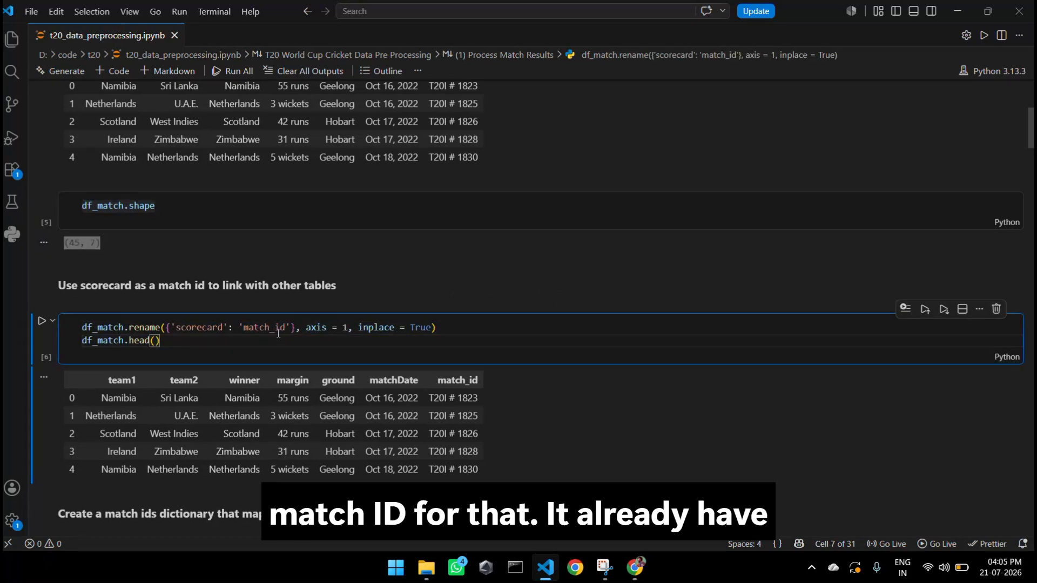
left_click_drag(285, 333, 243, 331)
scroll(498, 216, "up", 3)
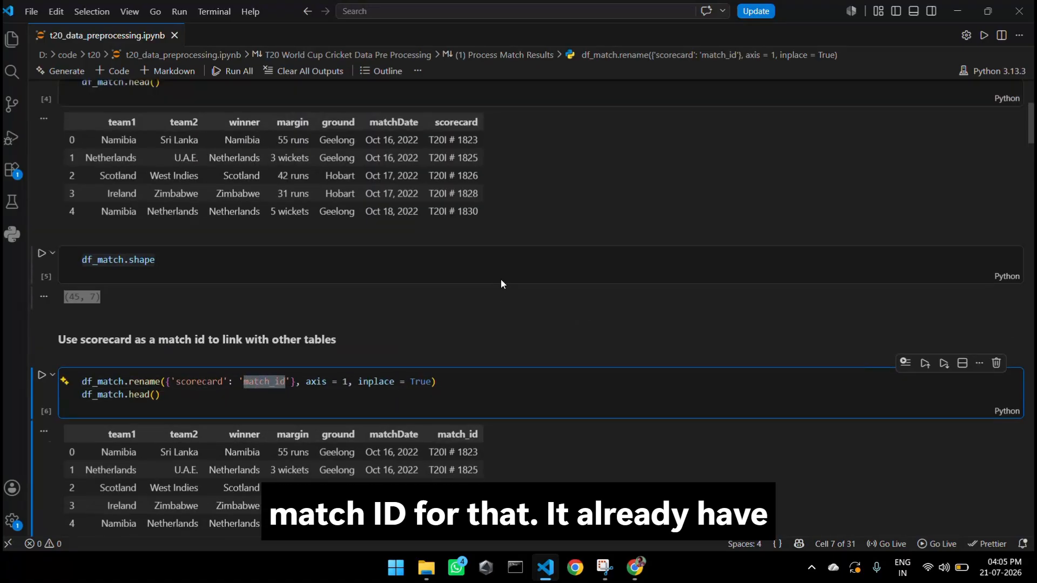
left_click_drag(433, 149, 478, 185)
scroll(476, 328, "down", 2)
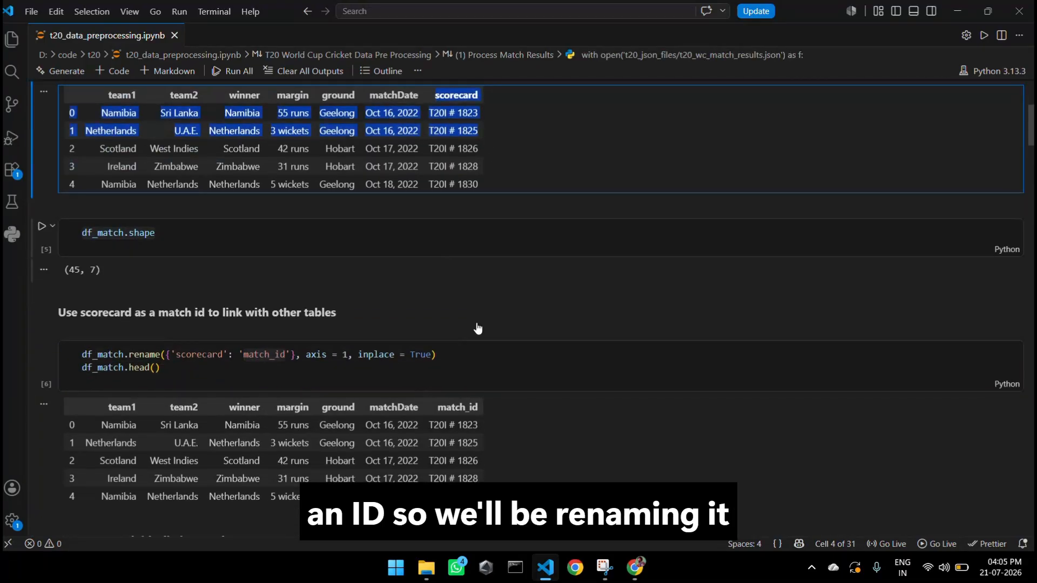
left_click_drag(481, 407, 430, 404)
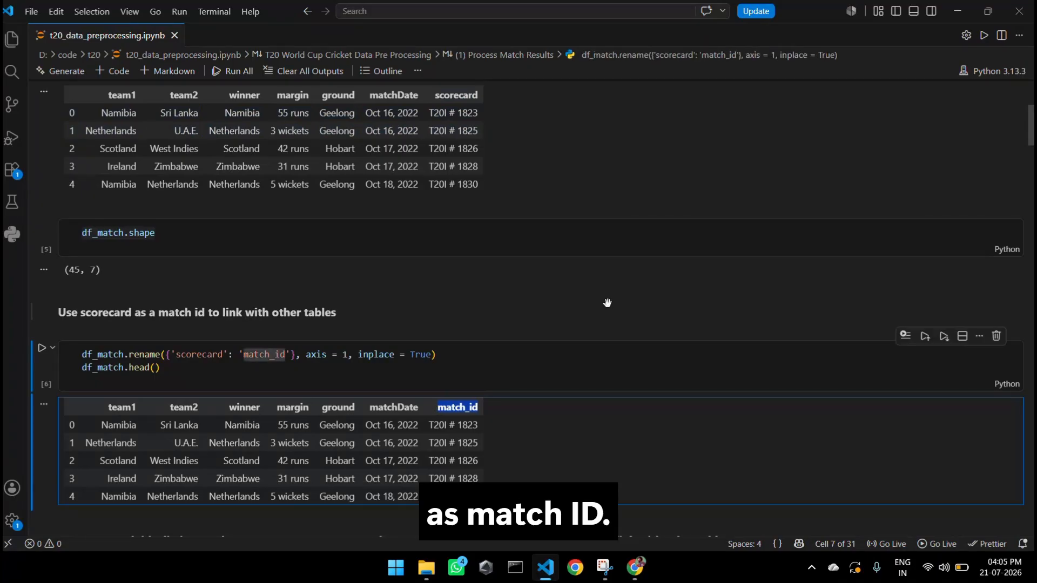
- Study the match_ids_dict code that maps team pairings to match IDs, comparing it with the team and match_id columns
scroll(574, 324, "down", 5)
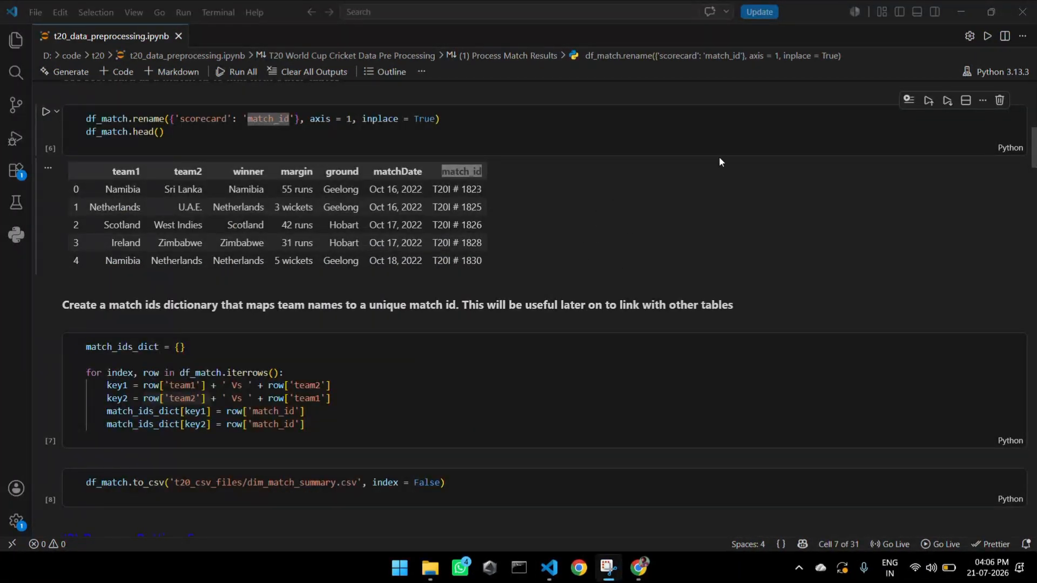
scroll(576, 242, "down", 1)
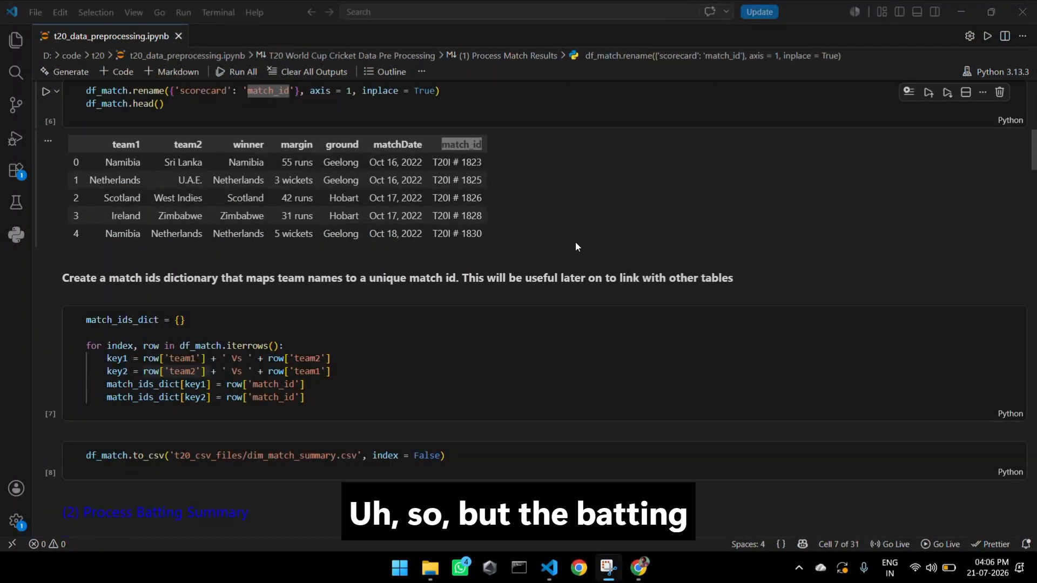
scroll(575, 247, "down", 1)
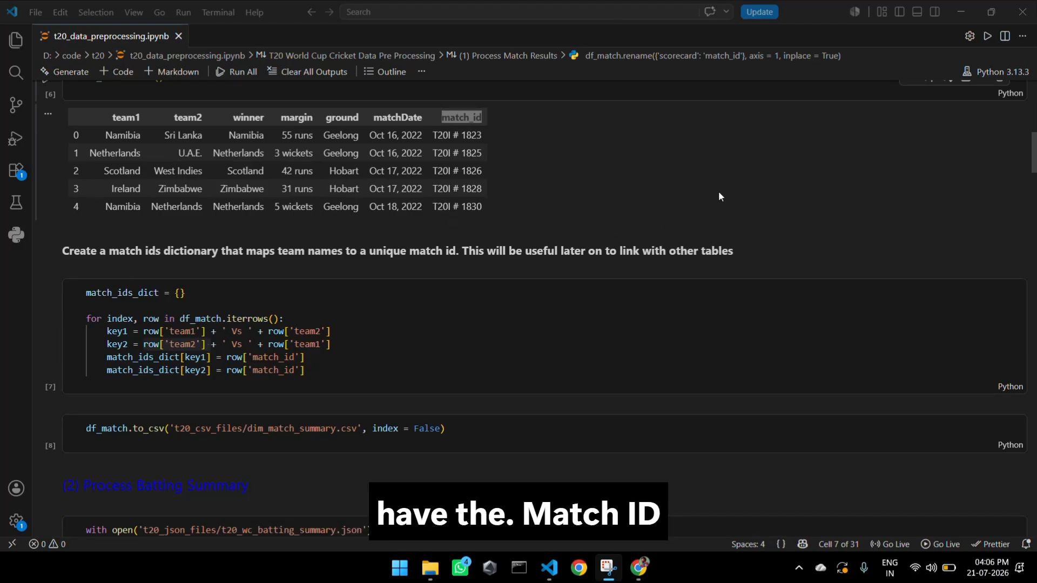
left_click(484, 115)
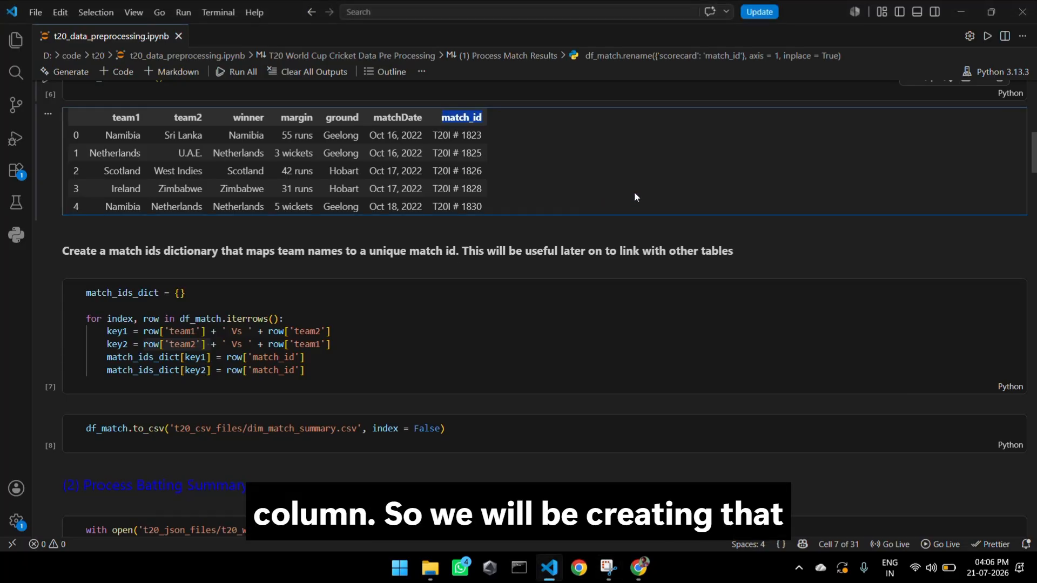
scroll(630, 192, "down", 2)
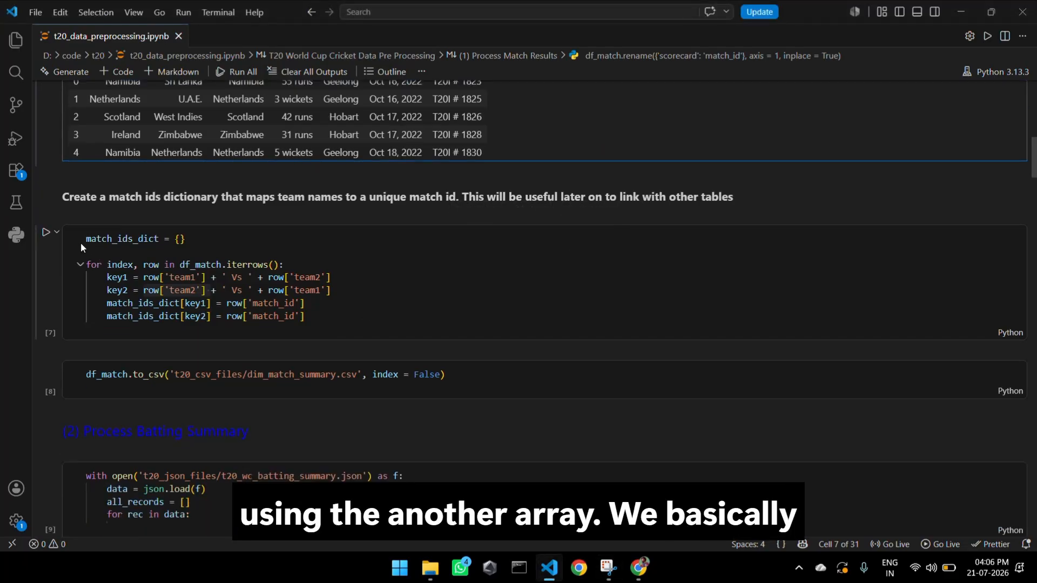
scroll(339, 274, "down", 1)
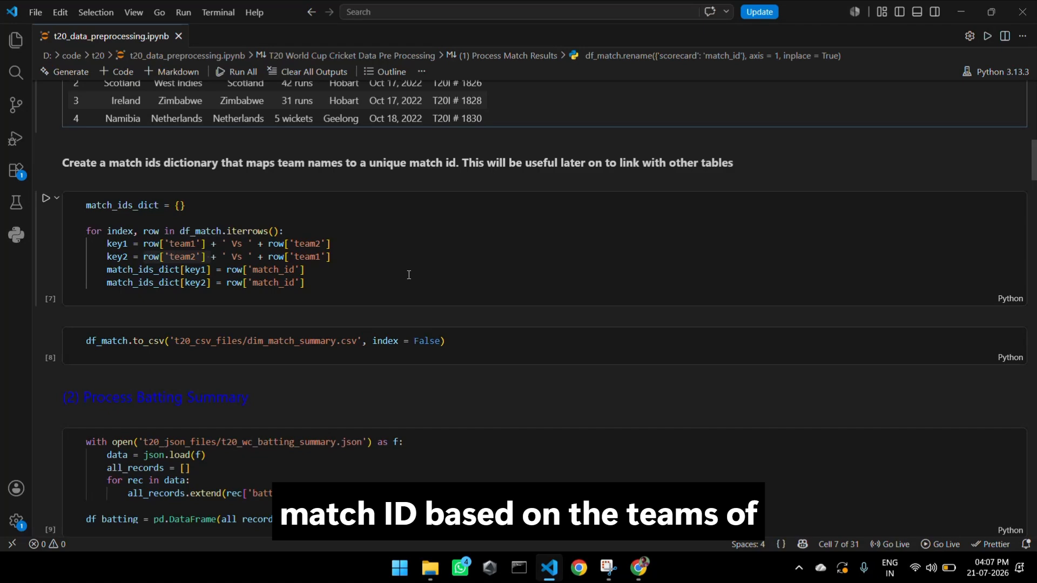
scroll(409, 275, "up", 2)
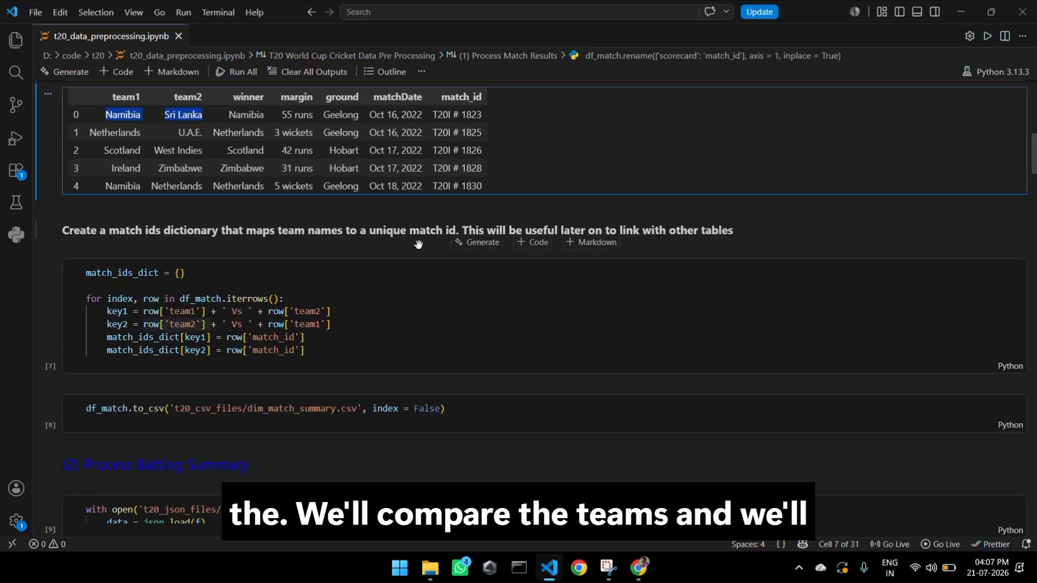
scroll(169, 201, "down", 2)
scroll(169, 201, "up", 3)
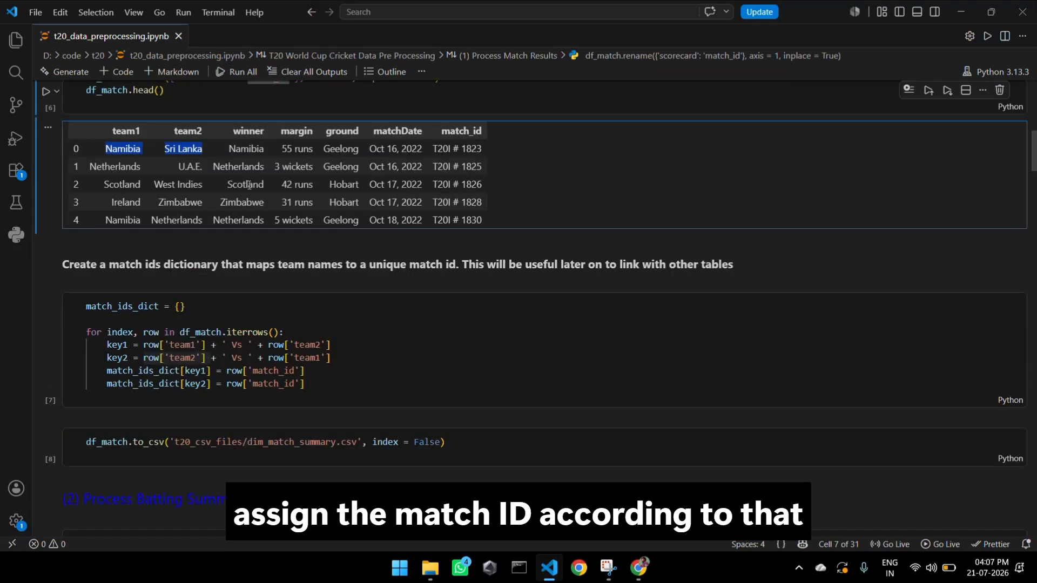
- Review the Process Batting Summary code that loads t20_wc_batting_summary.json and builds the df_batting DataFrame
scroll(360, 210, "down", 4)
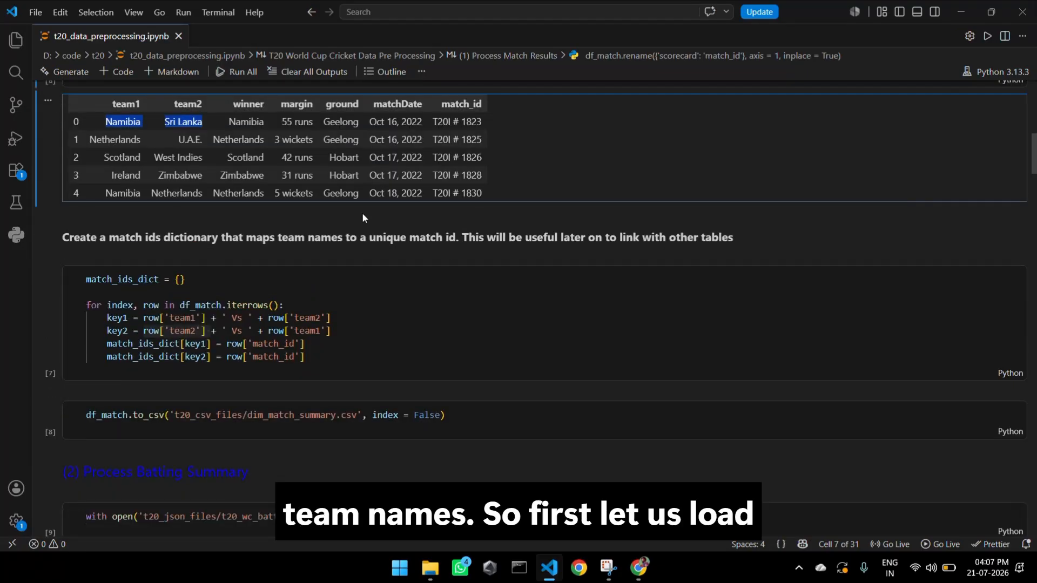
scroll(341, 214, "down", 2)
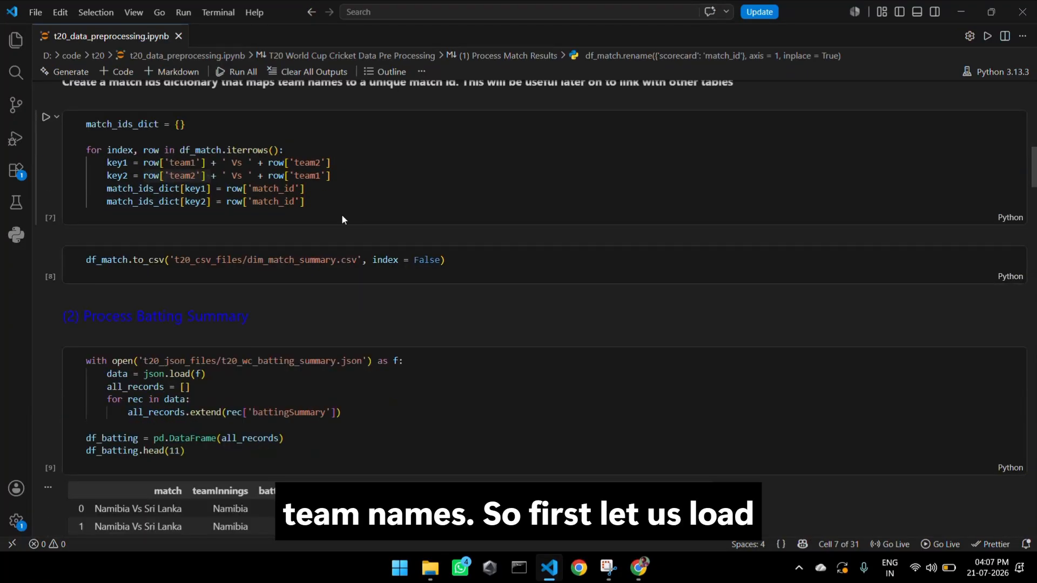
scroll(477, 247, "down", 2)
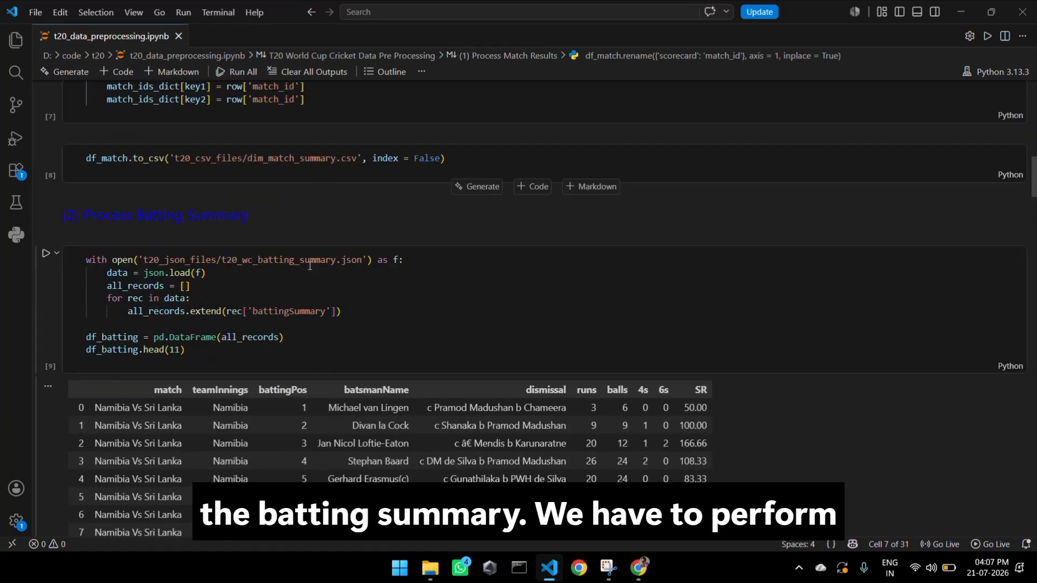
scroll(404, 267, "down", 2)
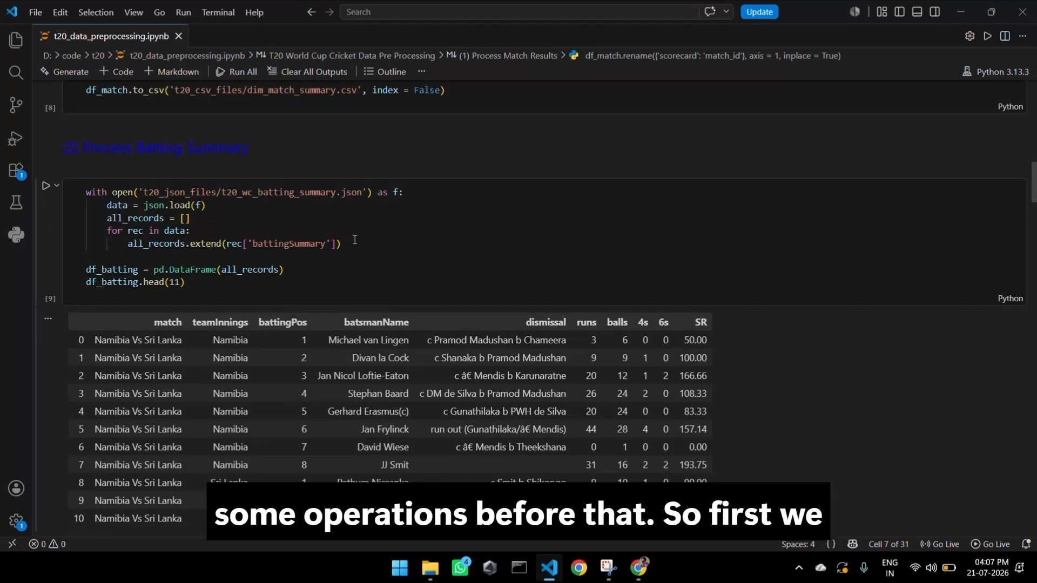
scroll(459, 239, "down", 1)
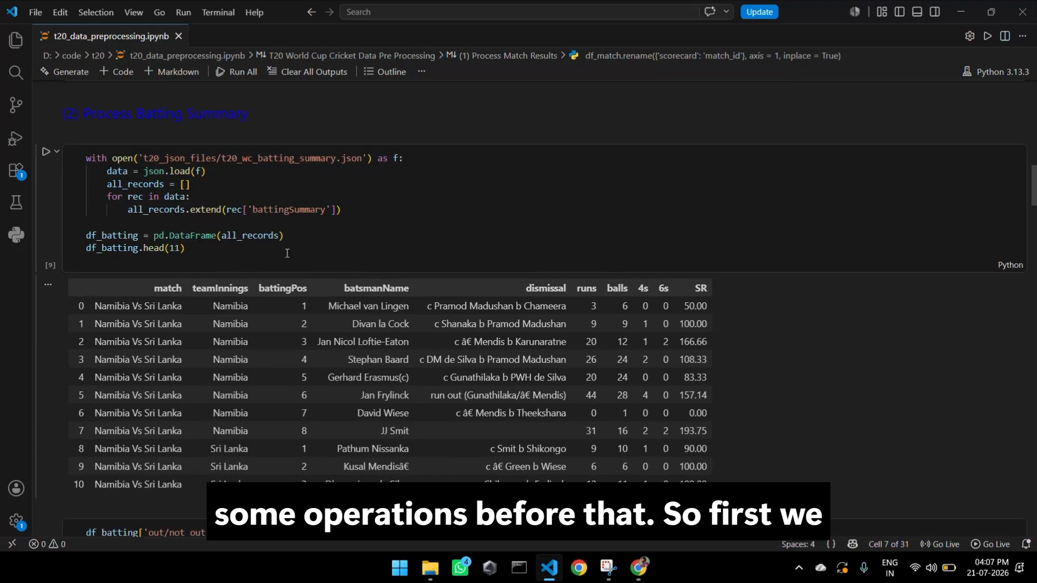
- Examine the dismissal column and its entries in the df_batting output table
scroll(400, 230, "down", 2)
left_click(568, 221)
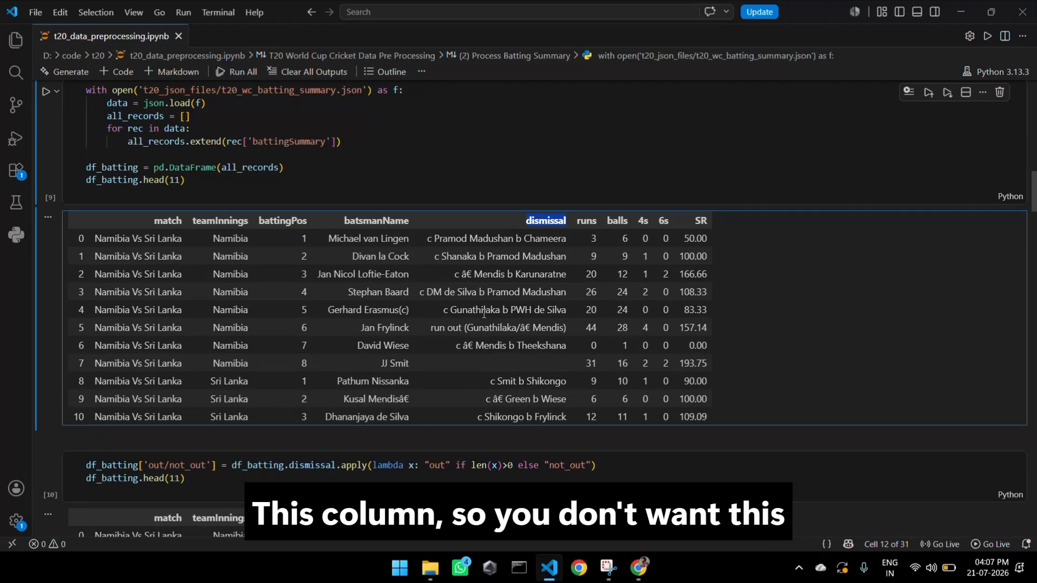
left_click_drag(424, 241, 562, 415)
left_click(499, 231)
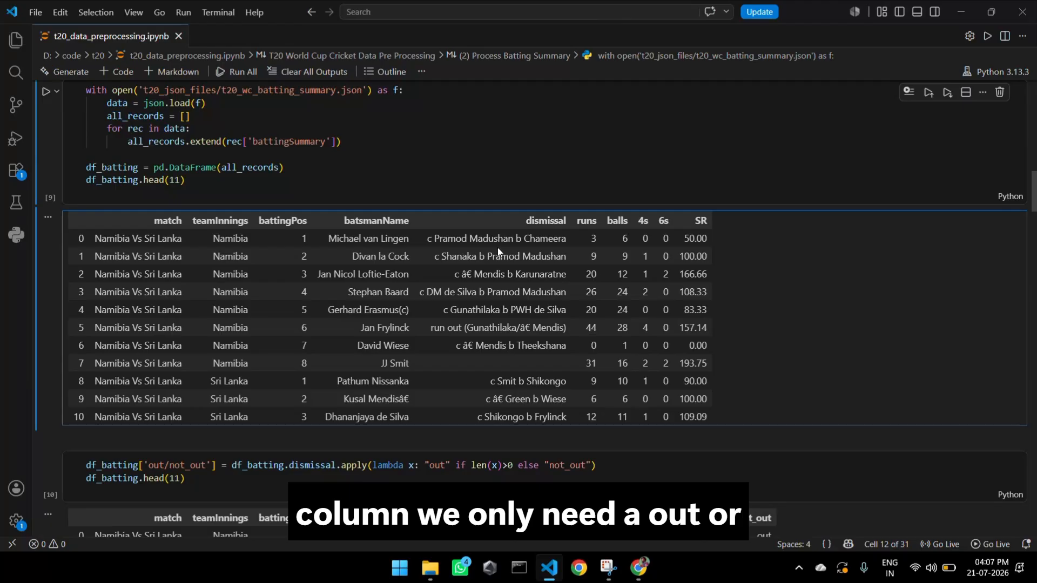
- Study the lambda code deriving the out/not_out column from dismissal, comparing it with the resulting table
scroll(497, 248, "down", 2)
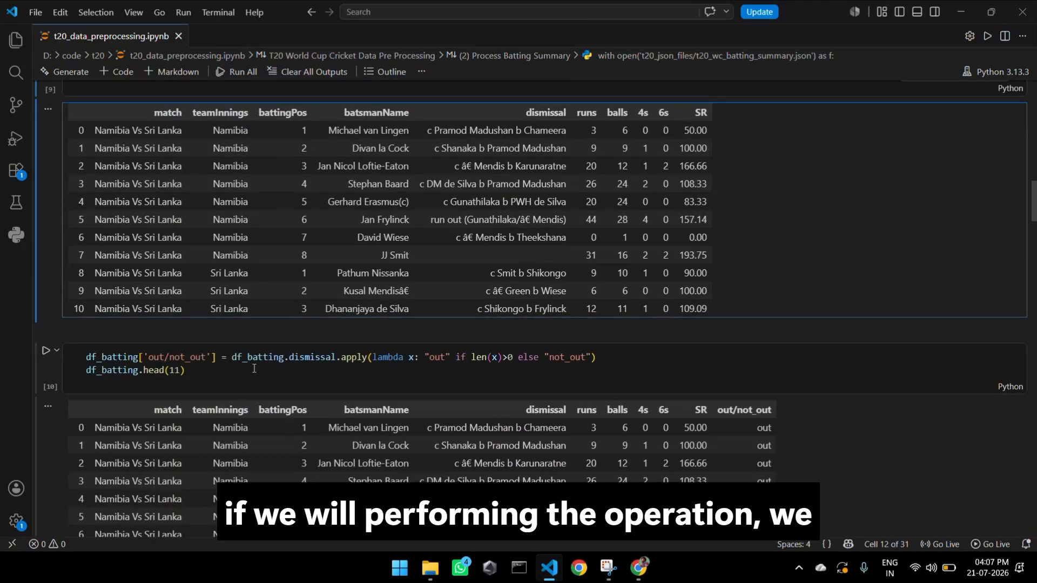
scroll(253, 366, "down", 2)
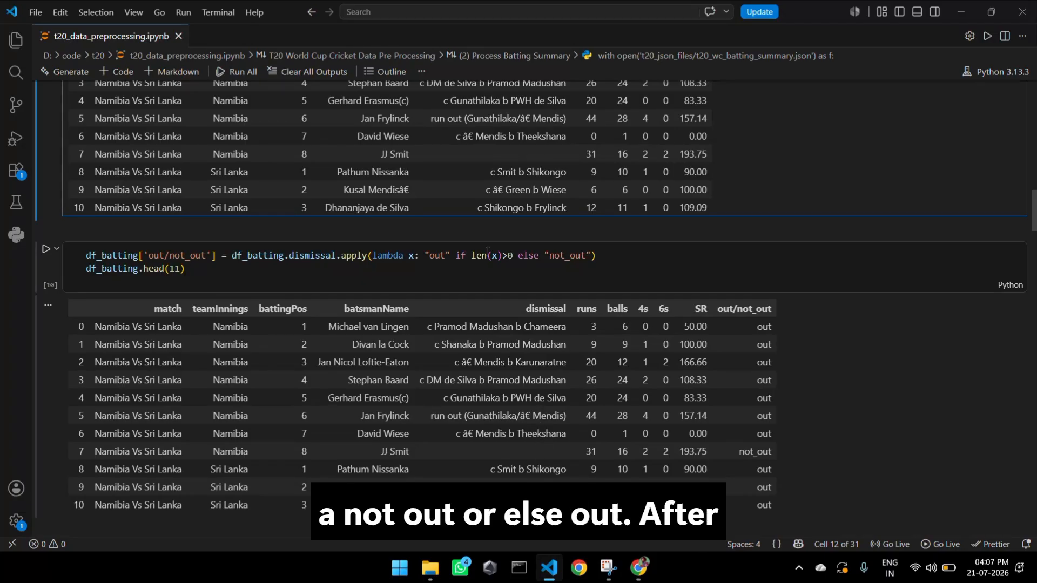
scroll(469, 276, "down", 5)
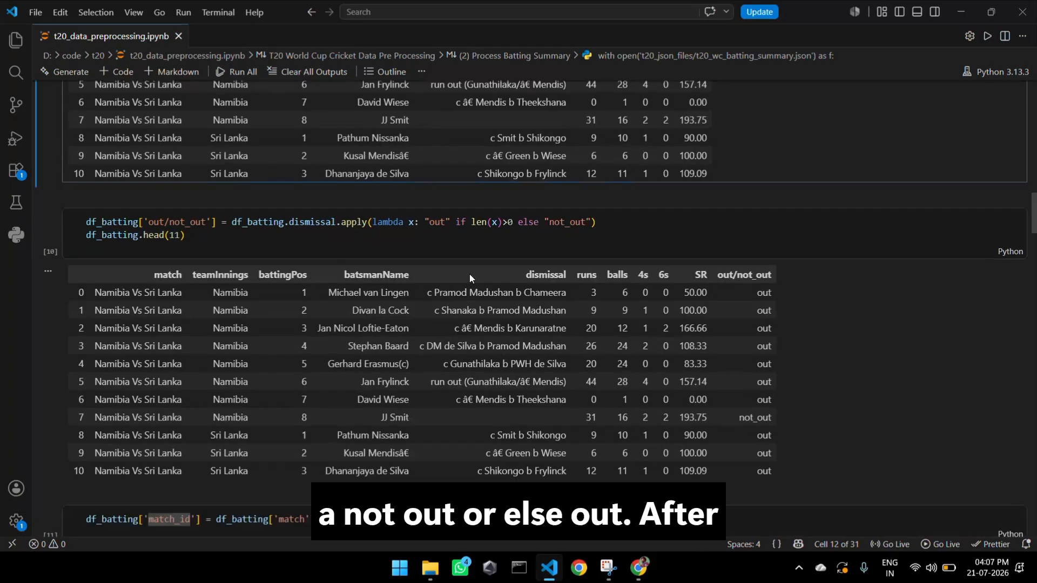
- Review how match_ids_dict adds match_id to df_batting and how the dismissal column is dropped
scroll(311, 338, "down", 2)
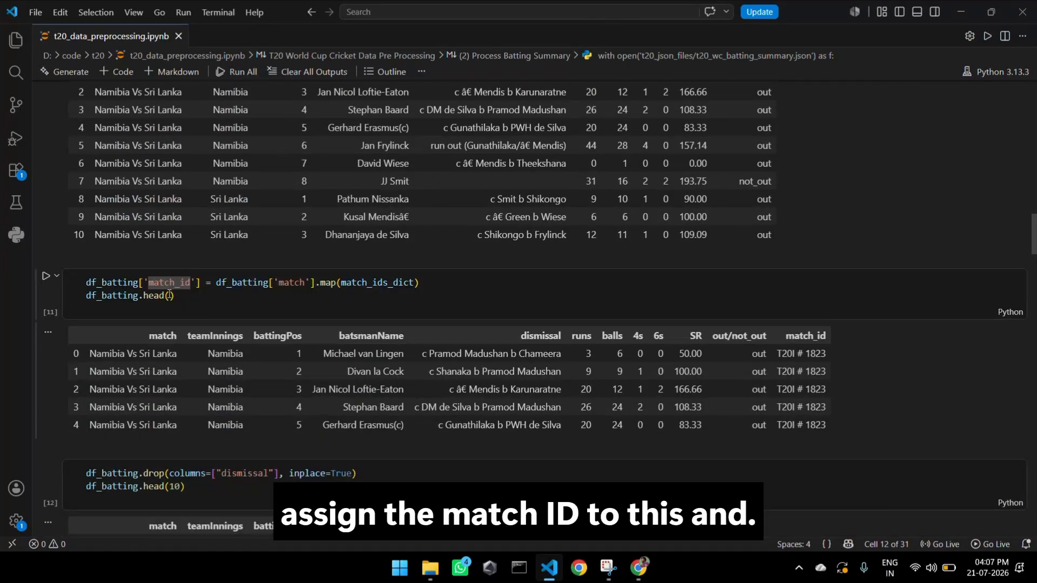
scroll(471, 300, "down", 2)
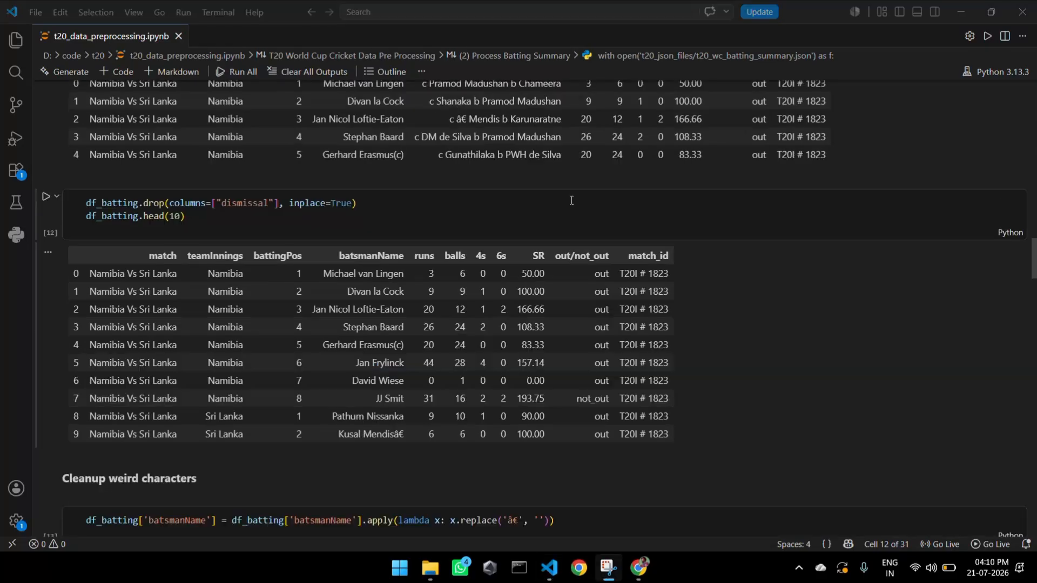
scroll(546, 193, "down", 2)
scroll(546, 192, "down", 3)
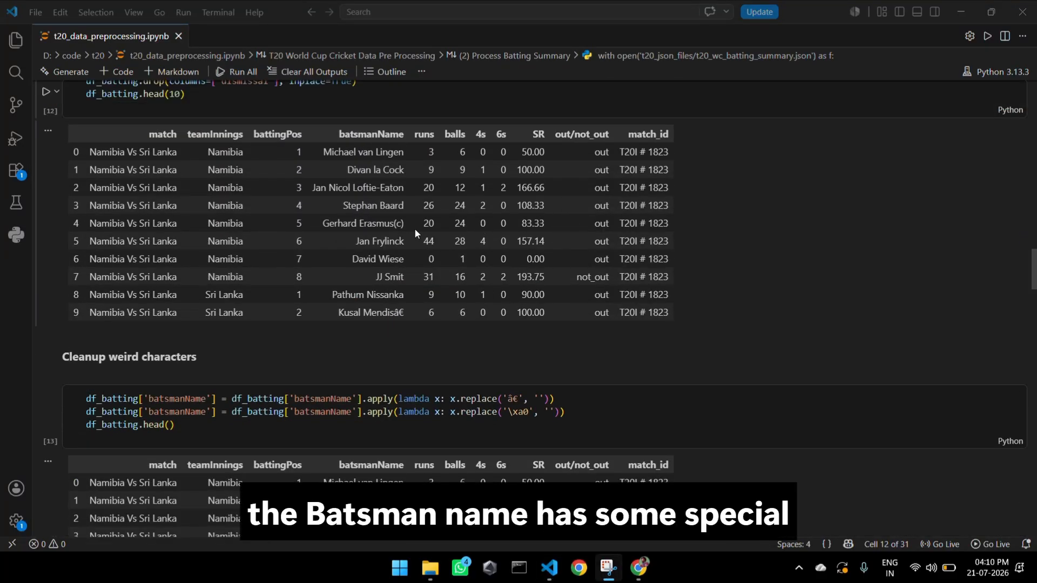
- Examine the stray characters in the batsmanName column and the lambda replace code that strips them
scroll(430, 246, "down", 2)
left_click_drag(404, 259, 399, 260)
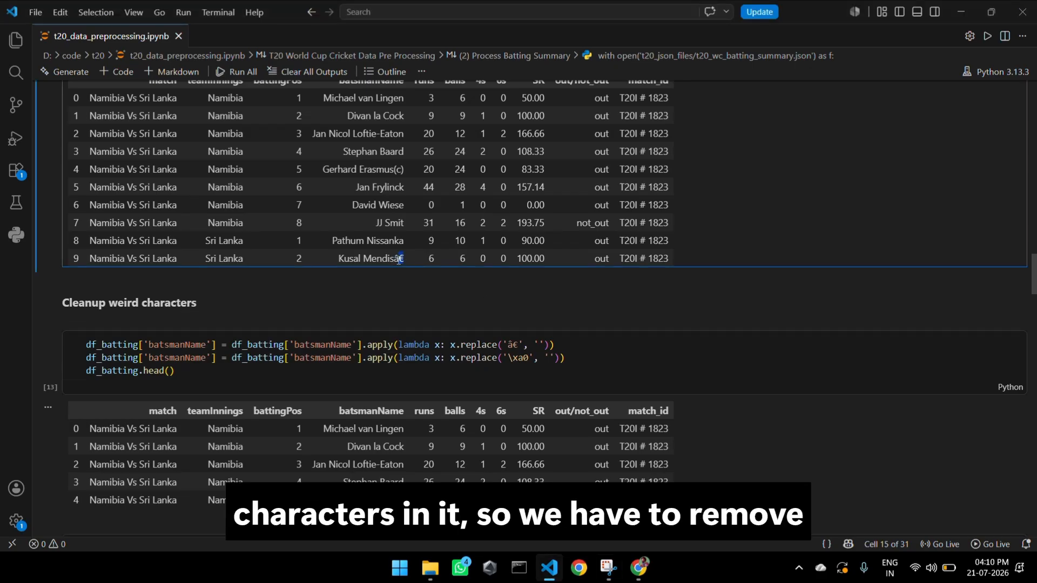
left_click_drag(571, 352, 363, 350)
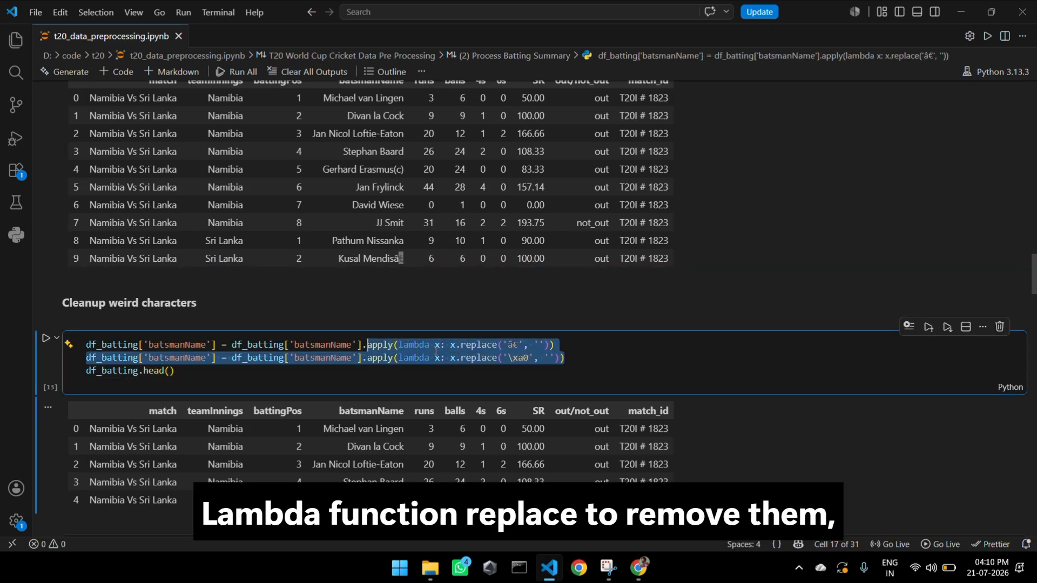
left_click(485, 346)
double_click(512, 345)
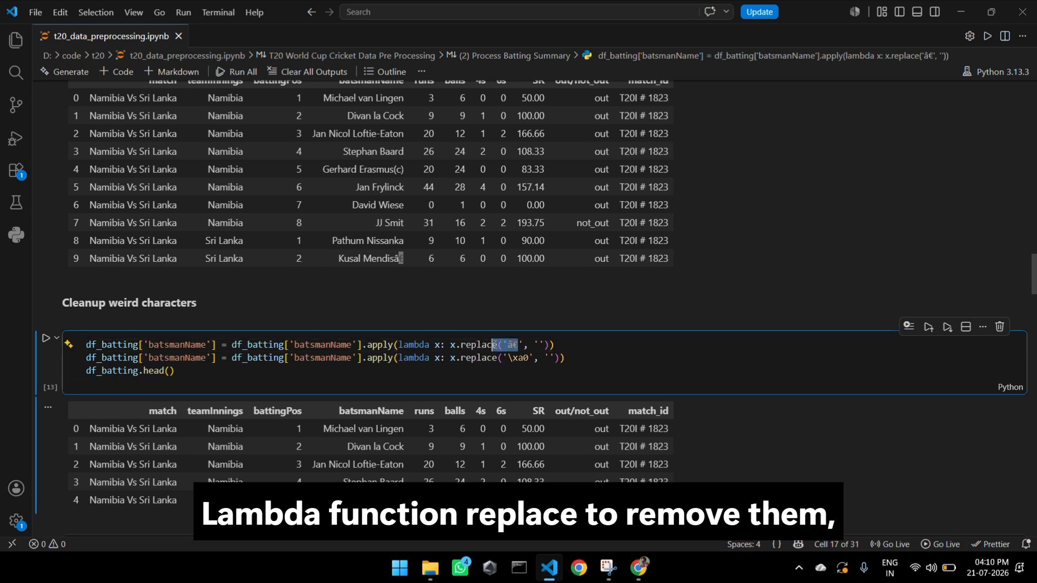
left_click(543, 344)
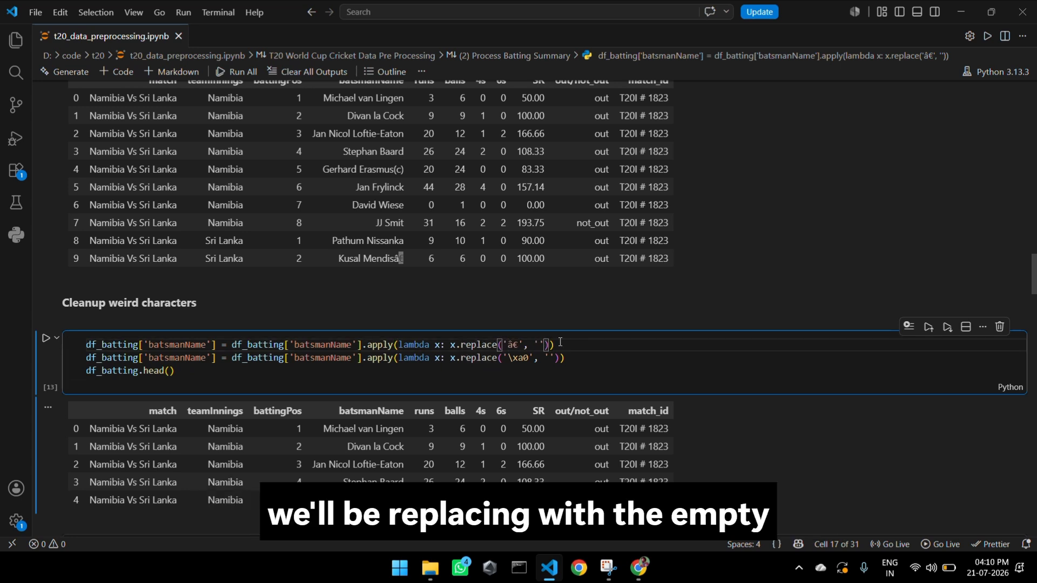
- Compare the batsmanName entries in the tables before and after the character cleanup
scroll(157, 347, "down", 2)
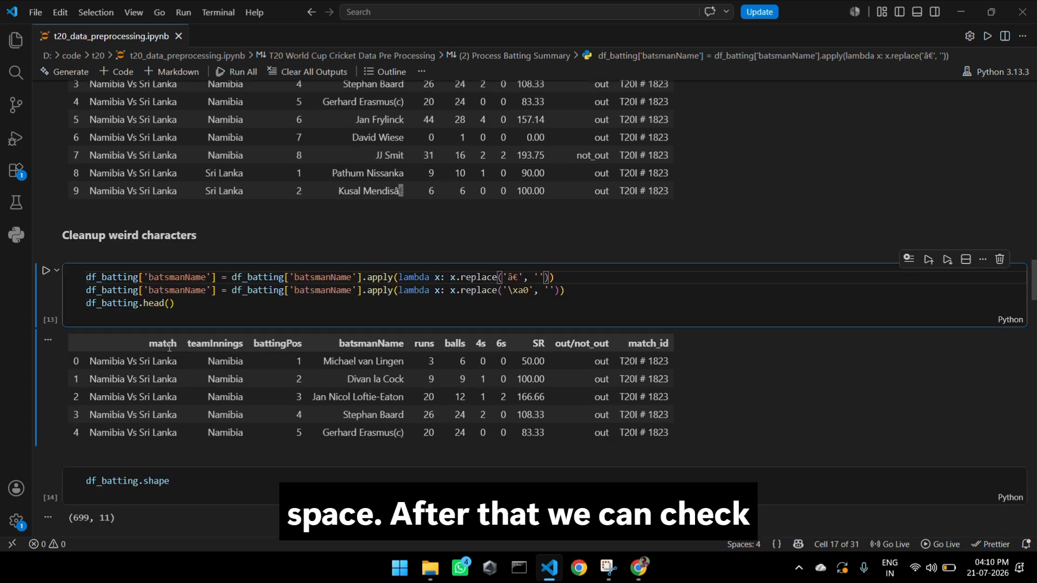
left_click(411, 189)
scroll(414, 373, "down", 3)
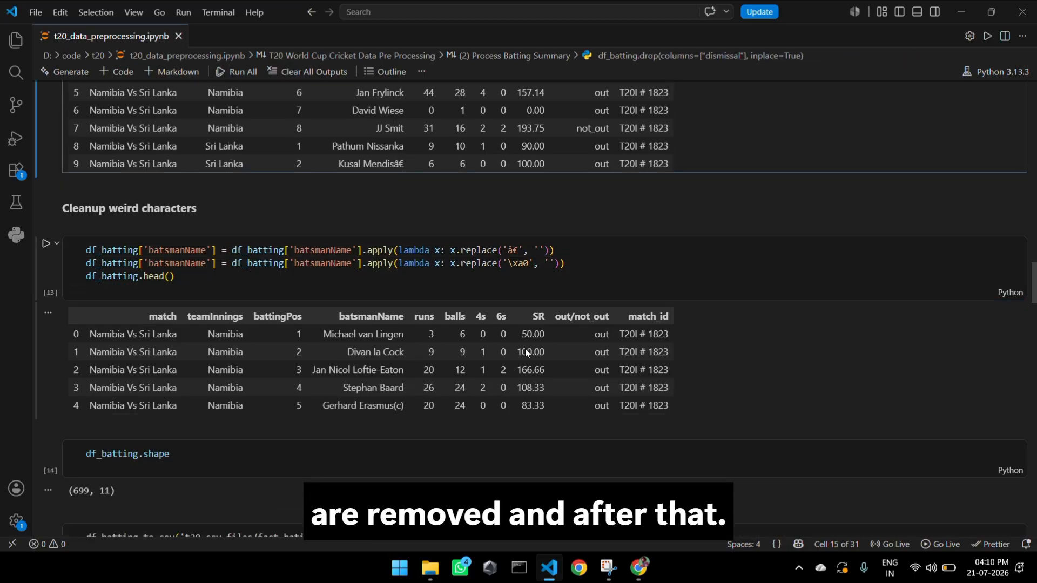
- Check the df_batting.shape cell and the to_csv line that exports df_batting to t20_csv_files/fact_bating_summary.csv
scroll(443, 331, "down", 3)
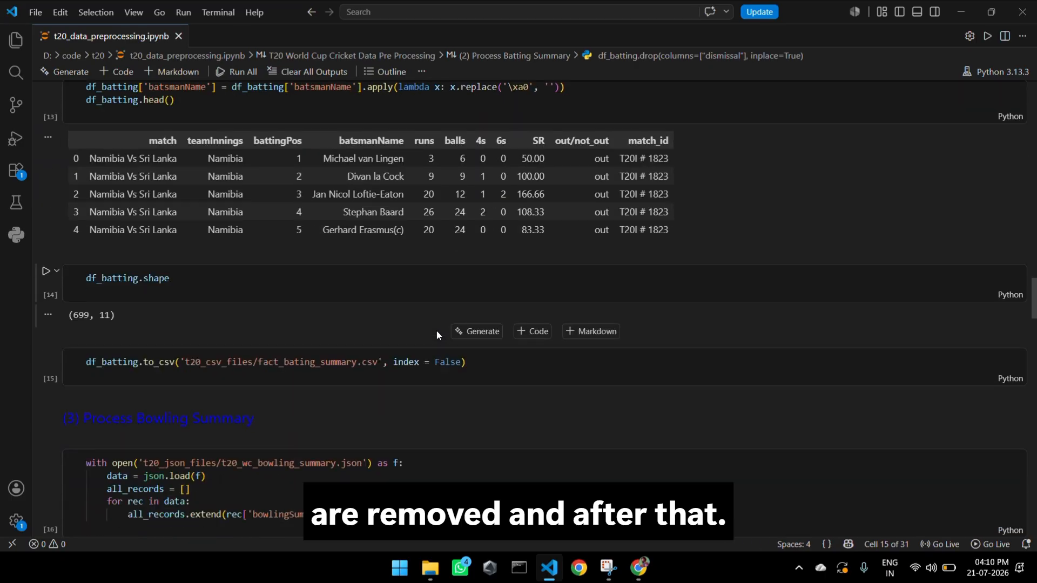
scroll(259, 310, "down", 2)
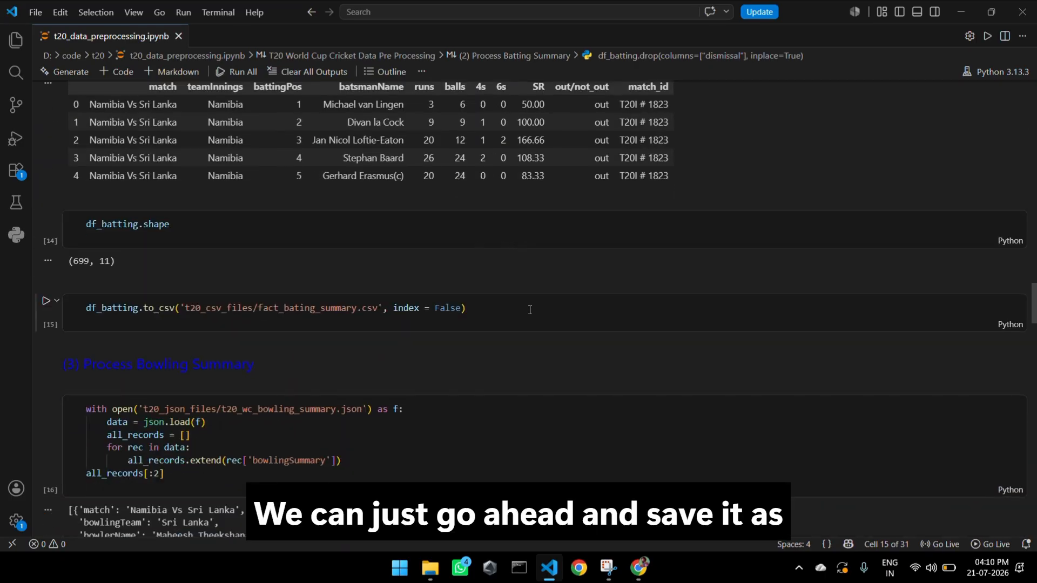
left_click_drag(479, 316, 84, 308)
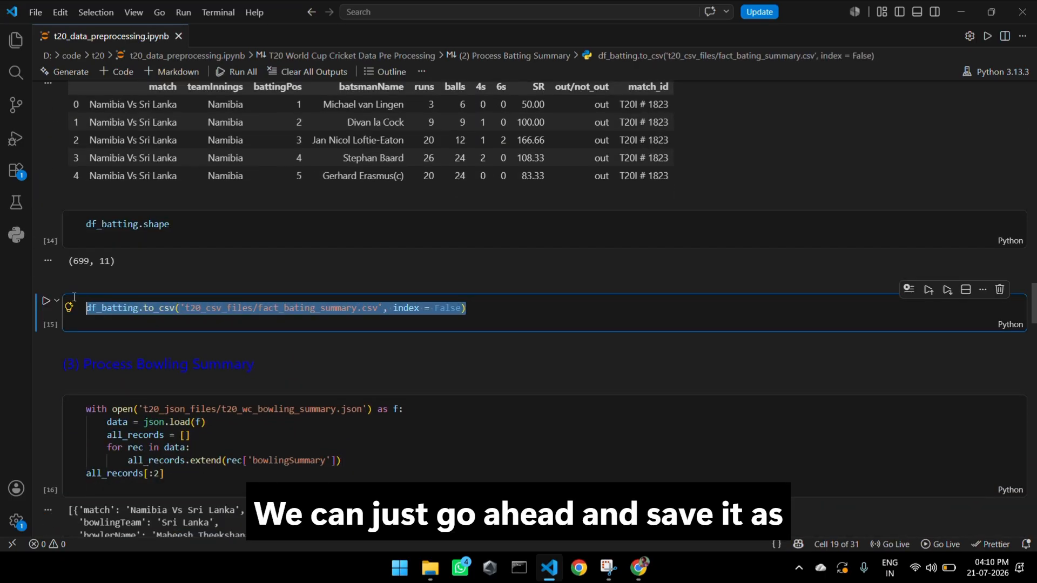
- Review the Process Bowling Summary code loading t20_wc_bowling_summary.json and inspect the first record in its output
scroll(528, 171, "down", 2)
scroll(549, 204, "down", 1)
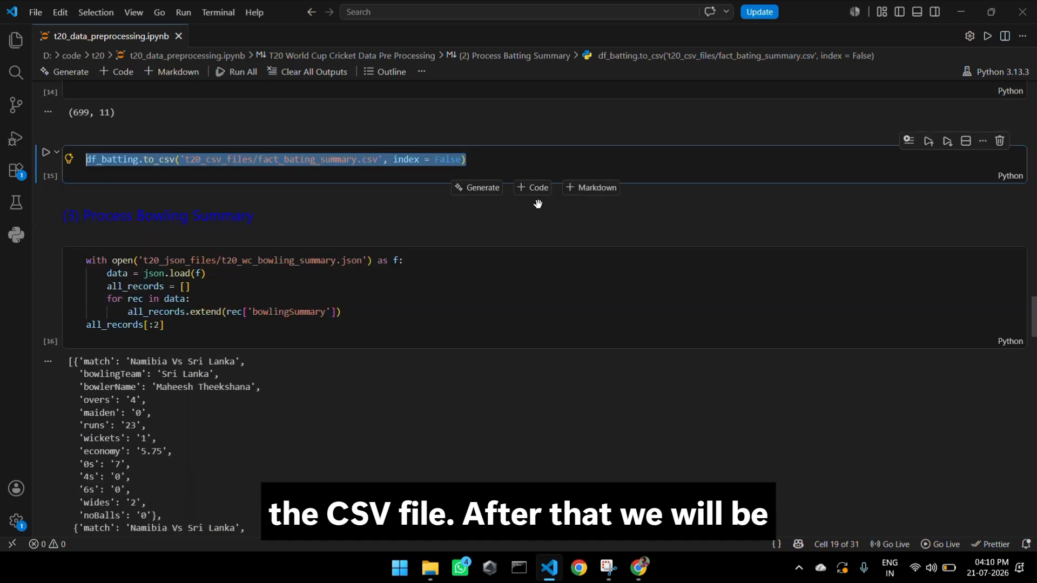
scroll(527, 219, "down", 1)
scroll(210, 285, "down", 1)
left_click_drag(69, 218, 132, 330)
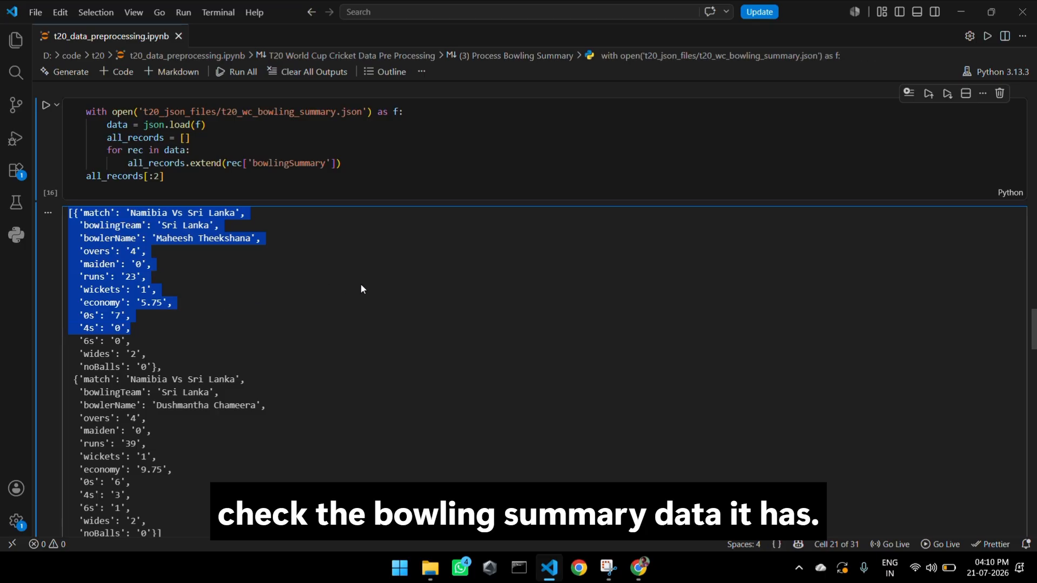
- Examine how df_bowling is created from all_records, including its shape and head output
scroll(263, 300, "down", 3)
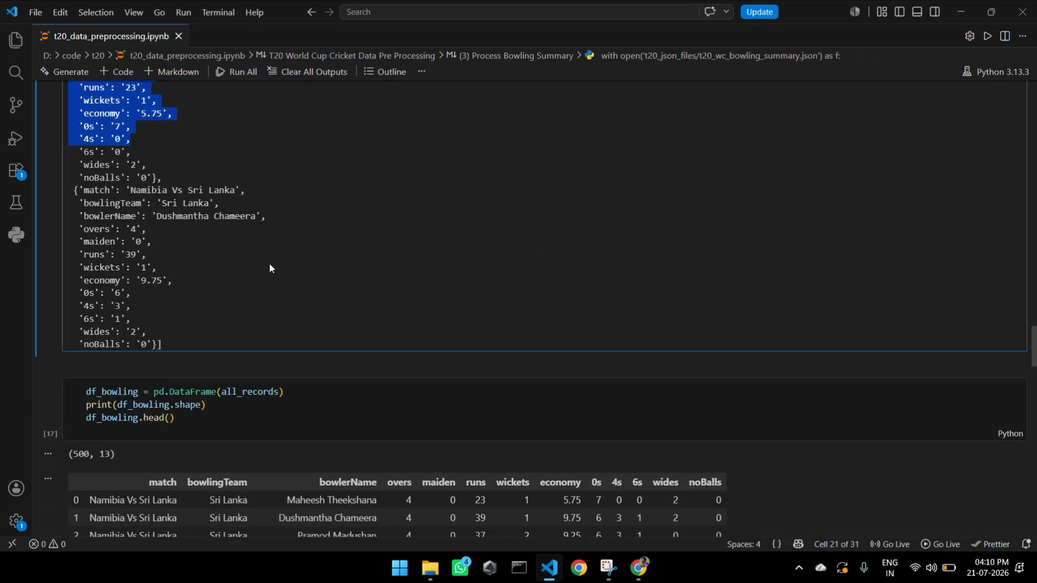
scroll(275, 264, "down", 1)
scroll(271, 303, "down", 1)
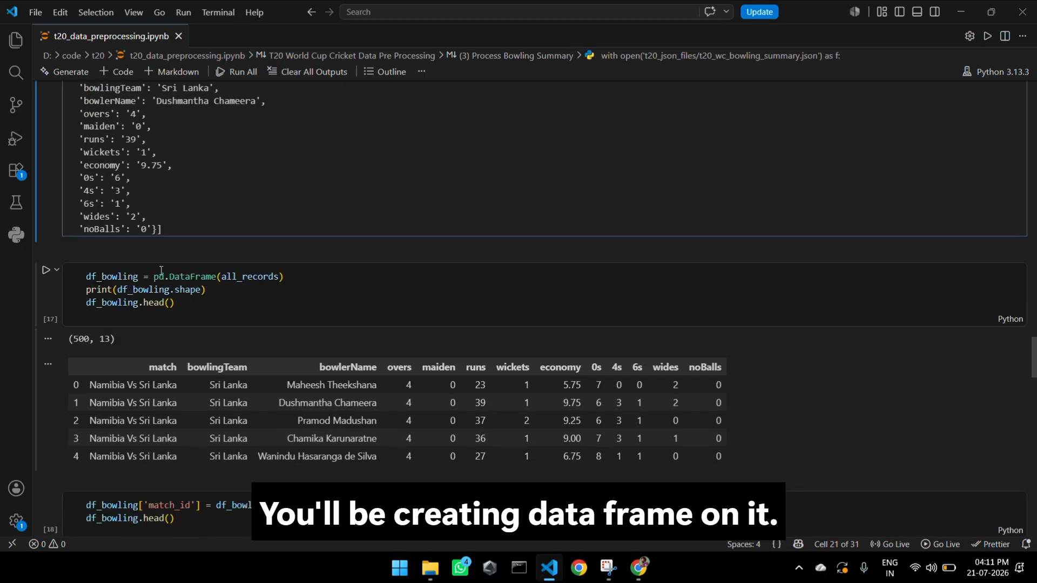
scroll(612, 229, "down", 2)
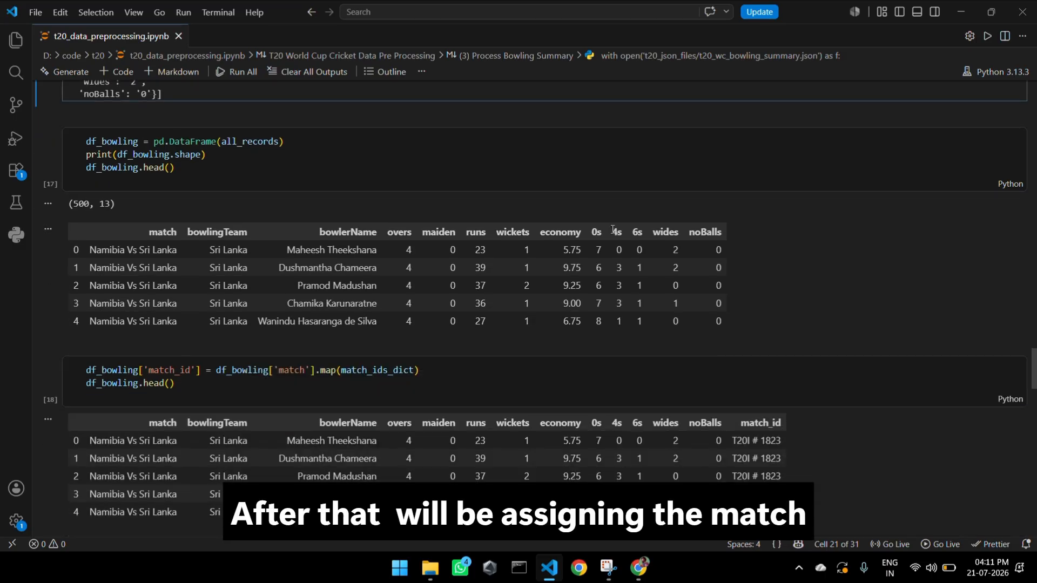
- Review the match_id mapping for df_bowling and its export to t20_csv_files/fact_bowling_summary.csv
scroll(164, 352, "down", 2)
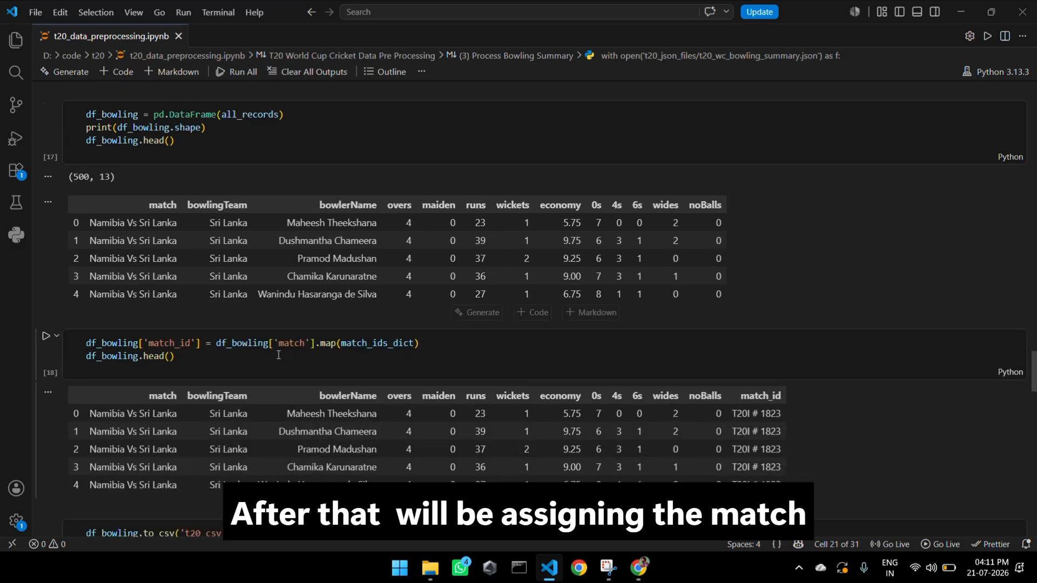
double_click(157, 343)
scroll(590, 236, "down", 4)
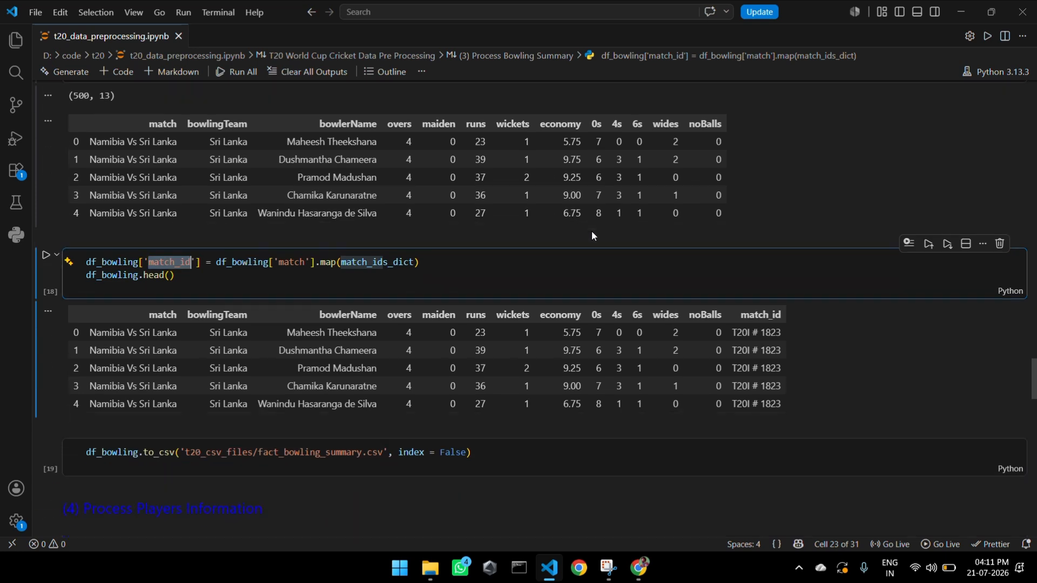
scroll(620, 218, "down", 2)
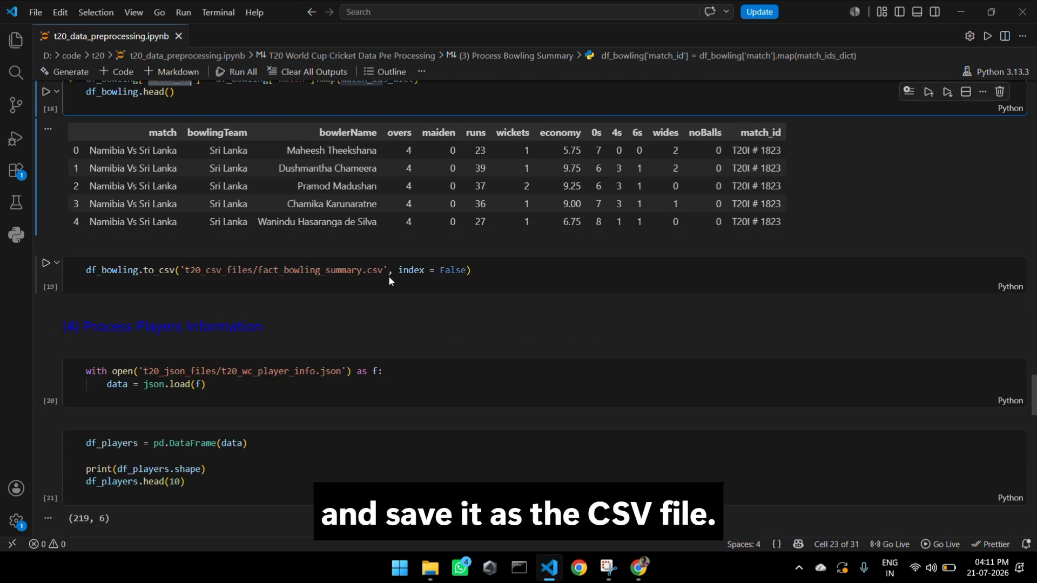
- Review the Process Players Information code loading t20_wc_player_info.json, and inspect the playing style, role and description columns of df_players
scroll(512, 267, "down", 2)
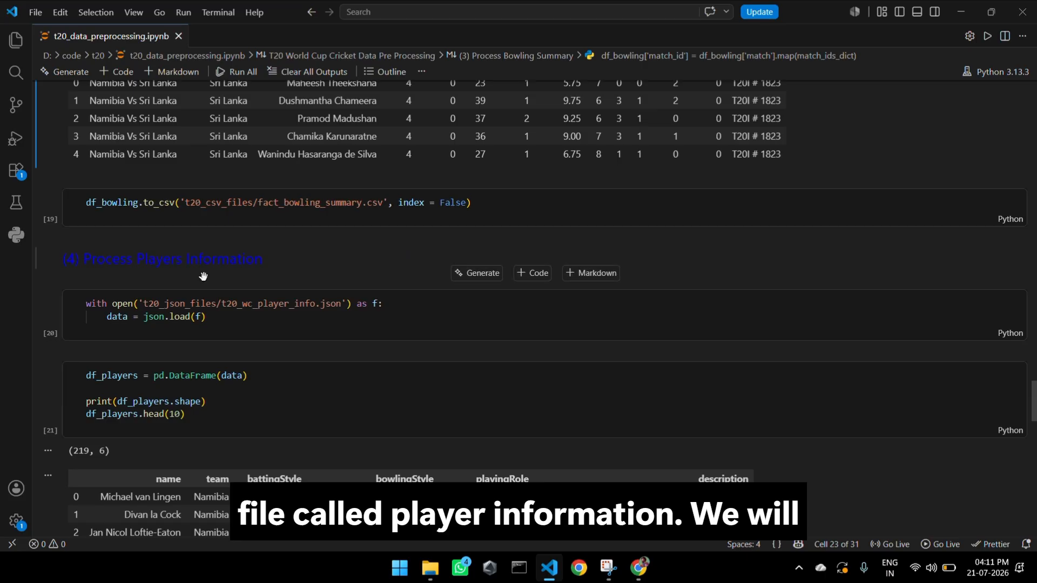
scroll(359, 273, "down", 3)
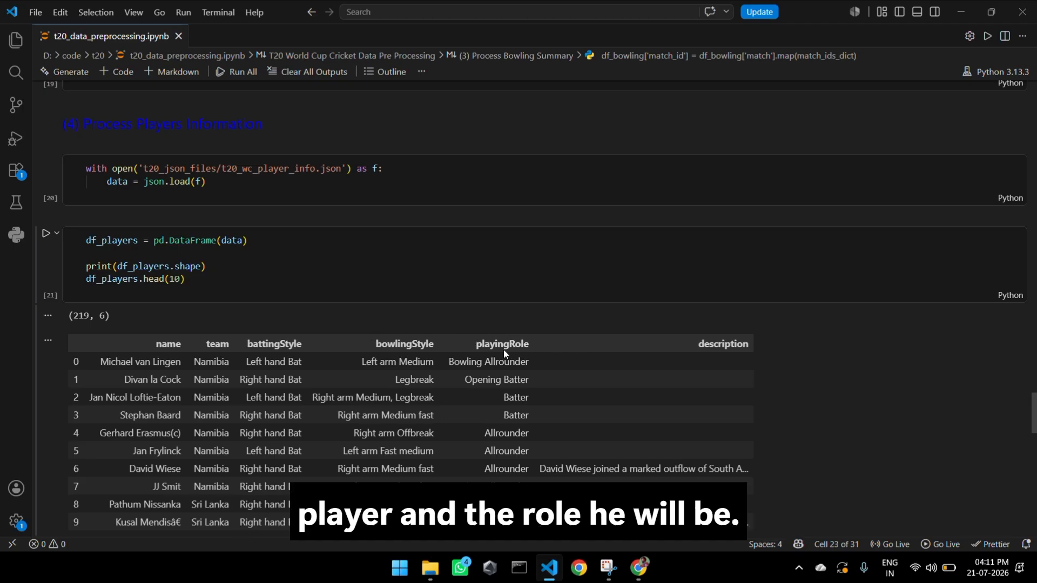
scroll(677, 342, "down", 1)
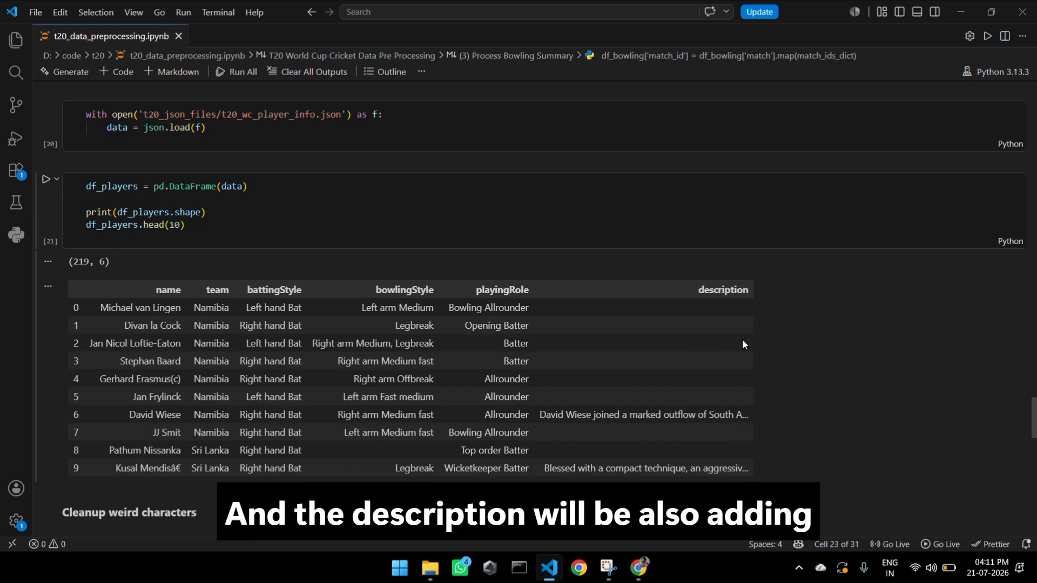
scroll(810, 319, "down", 1)
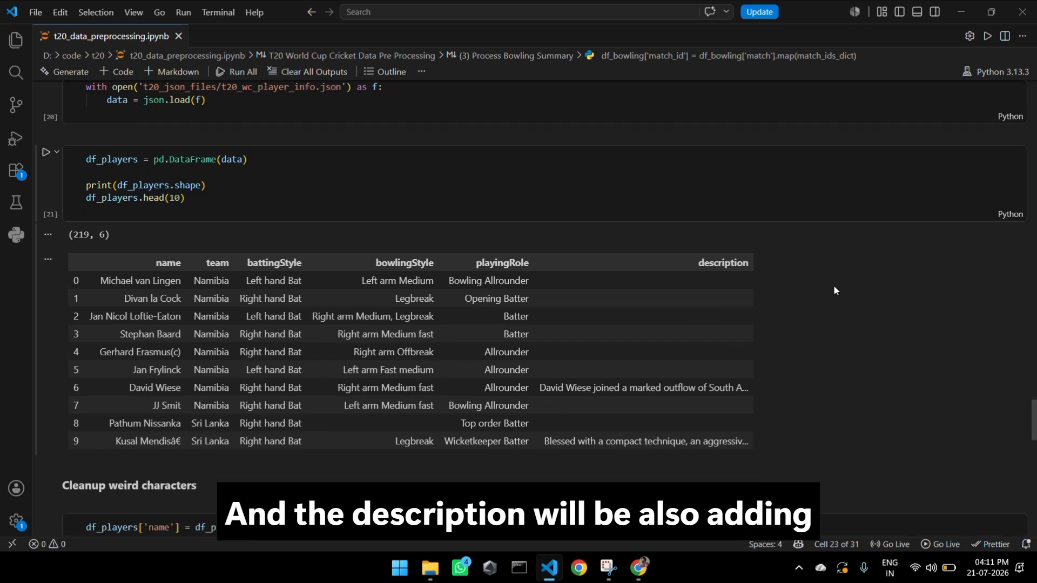
scroll(654, 352, "down", 4)
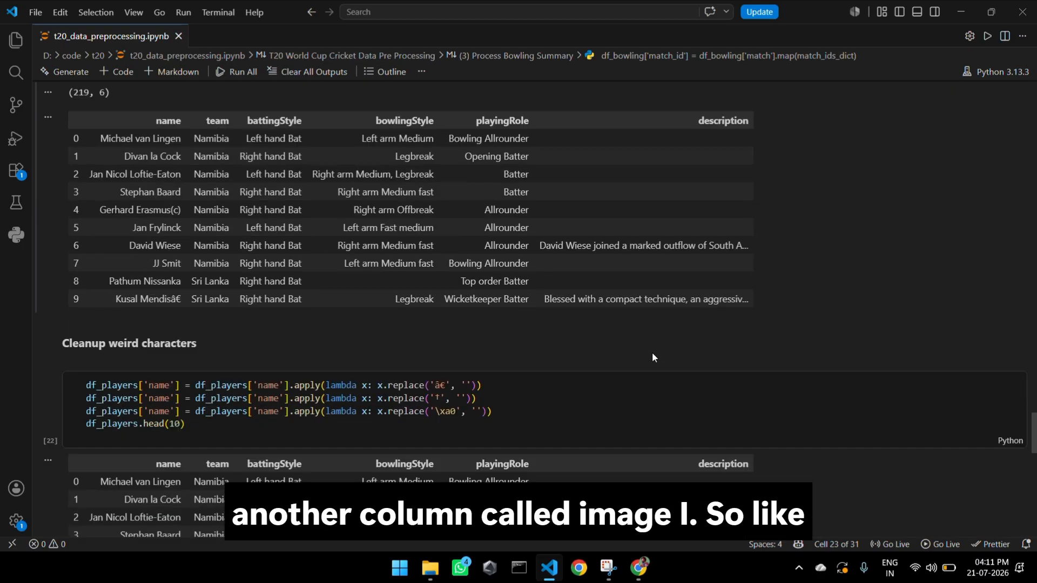
- Review the player name cleanup code, the India team filter and the df_players export to t20_csv_files/dim_players_no_images.csv
scroll(438, 315, "down", 3)
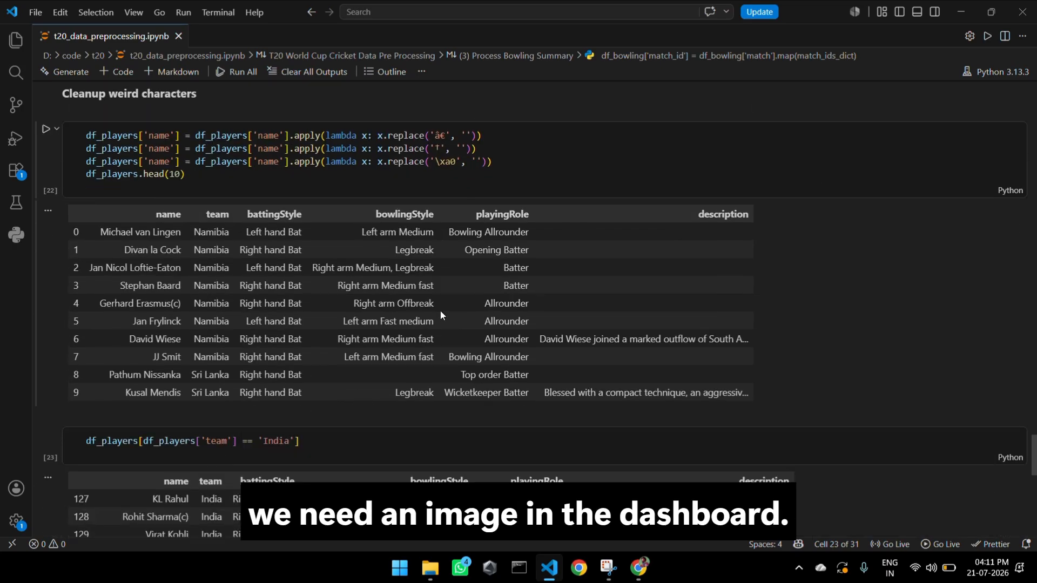
scroll(834, 219, "down", 2)
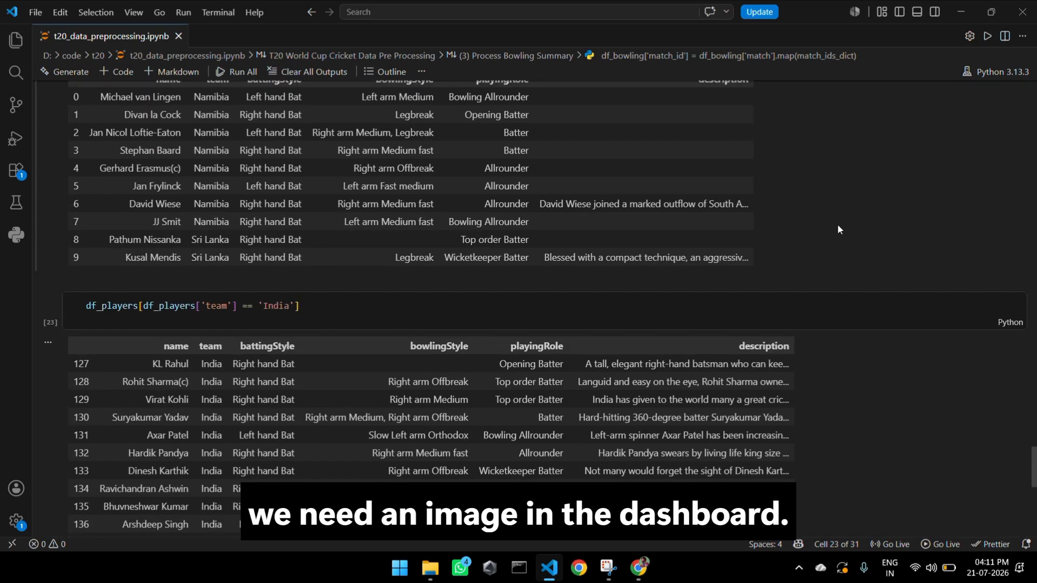
scroll(838, 229, "down", 10)
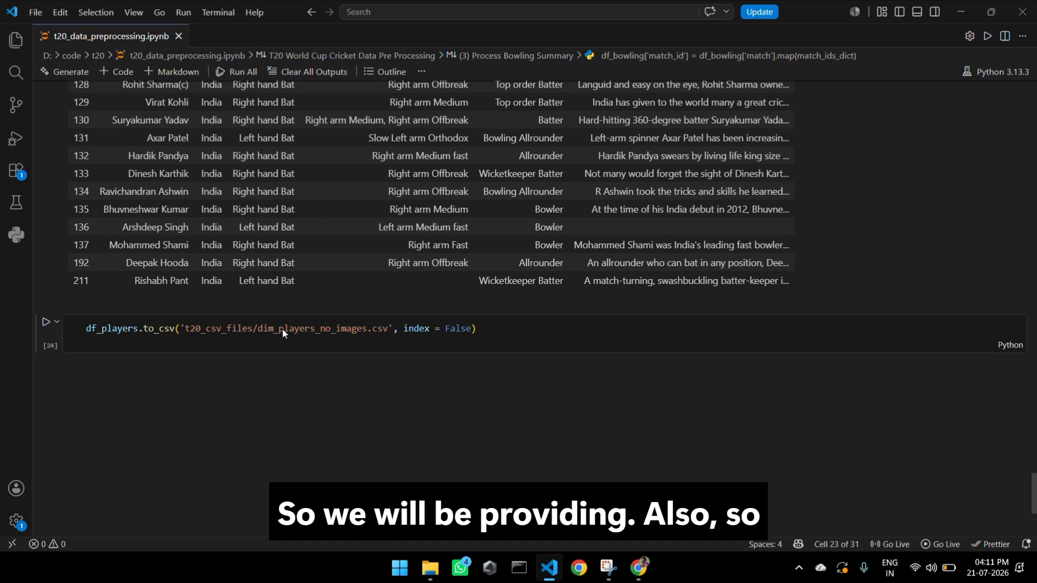
scroll(642, 239, "down", 2)
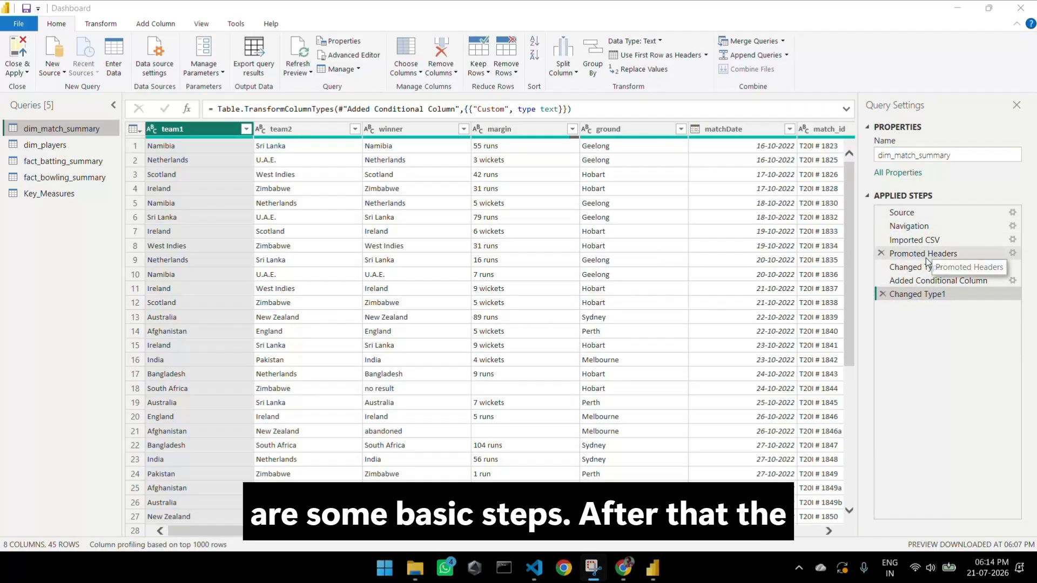
- In Power Query, inspect dim_match_summary's conditional column rule that labels matches Qualifier or super 12 by matchDate
left_click(938, 281)
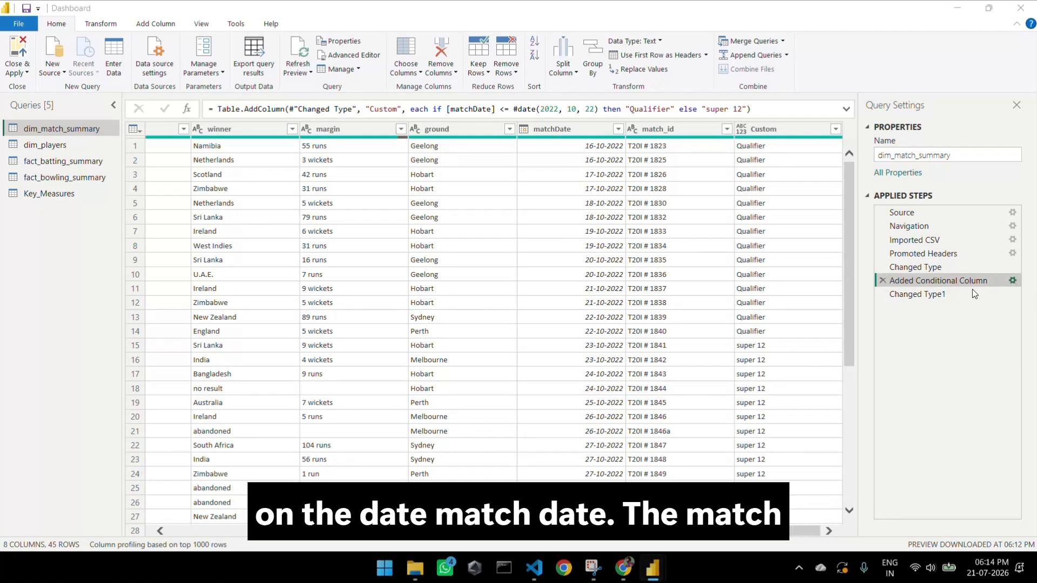
left_click(1015, 283)
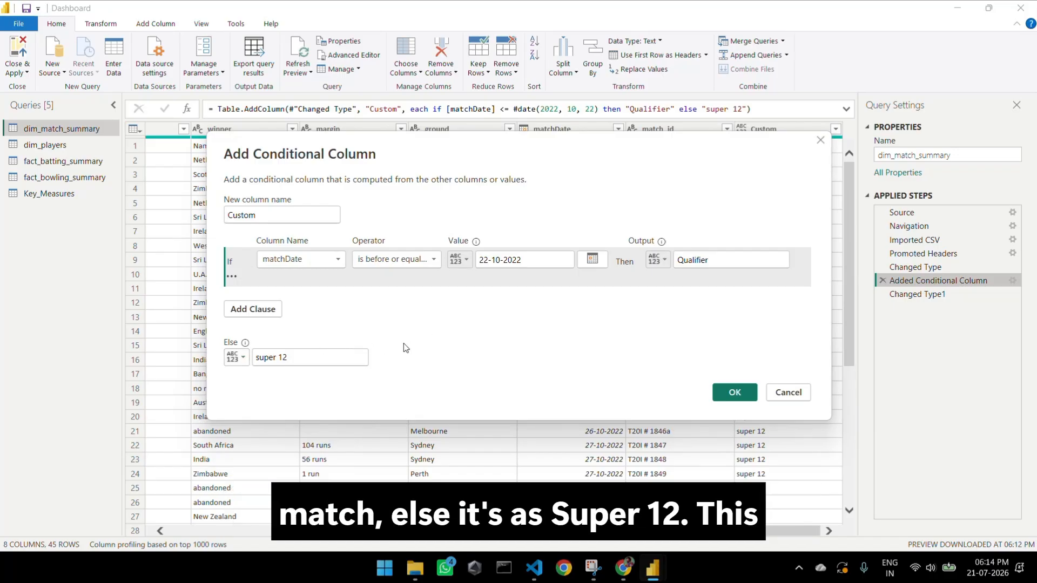
left_click(726, 396)
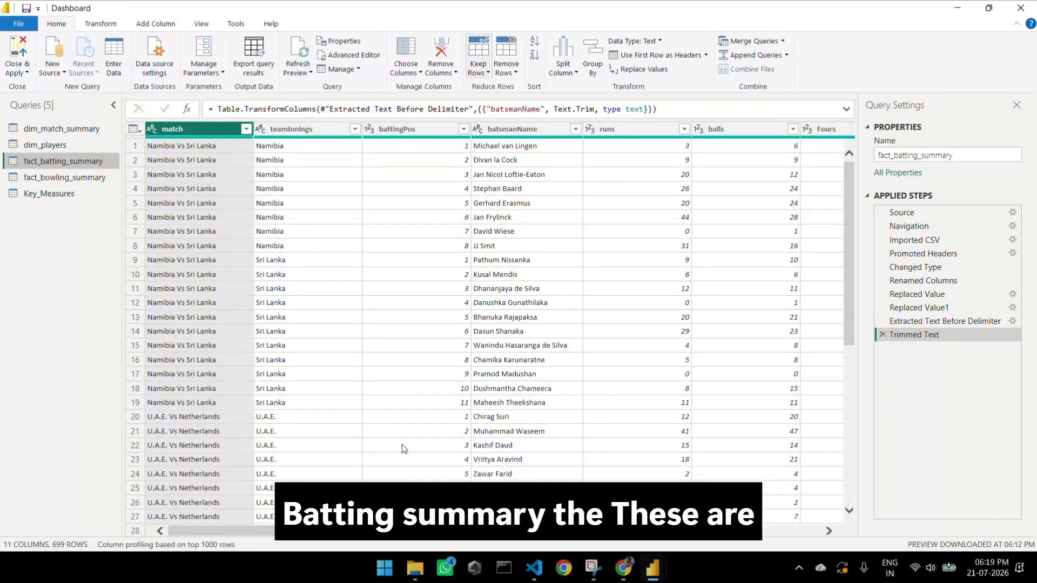
- Look over the fact_batting_summary query's applied steps and its columns, including batsmanName and out/not_out
left_click_drag(901, 241, 908, 317)
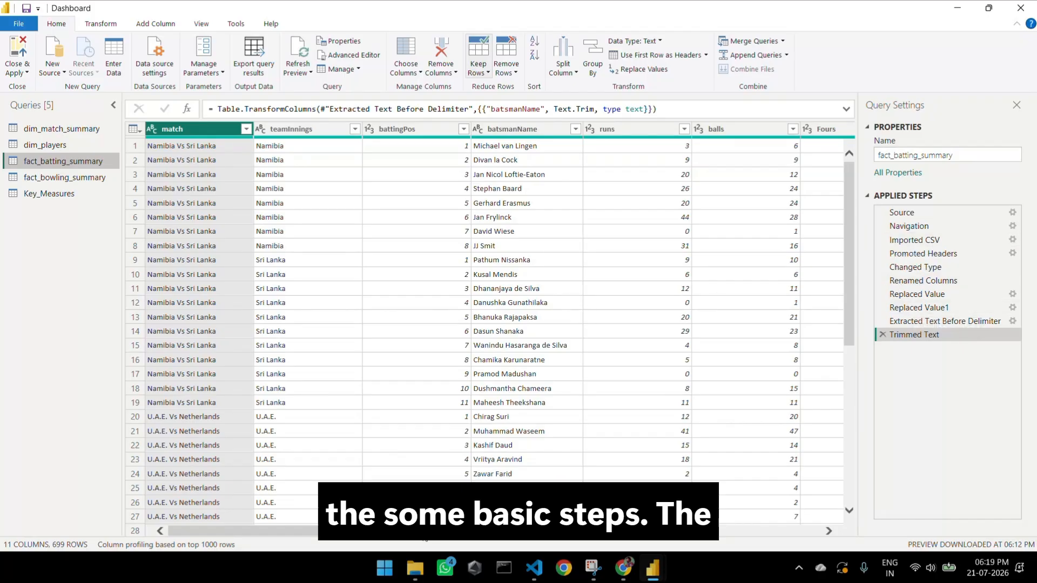
scroll(784, 487, "right", 5)
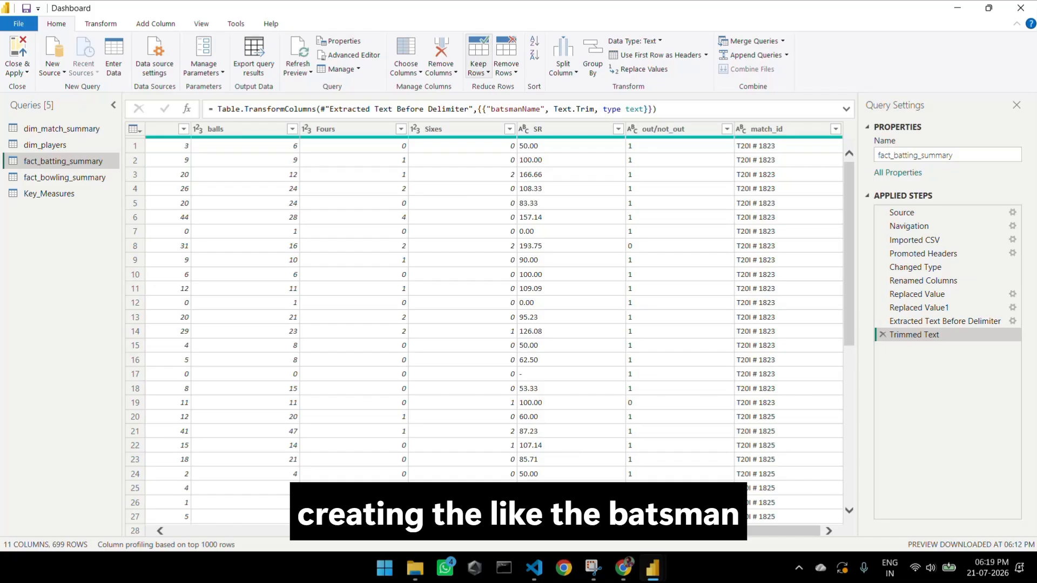
scroll(305, 358, "left", 5)
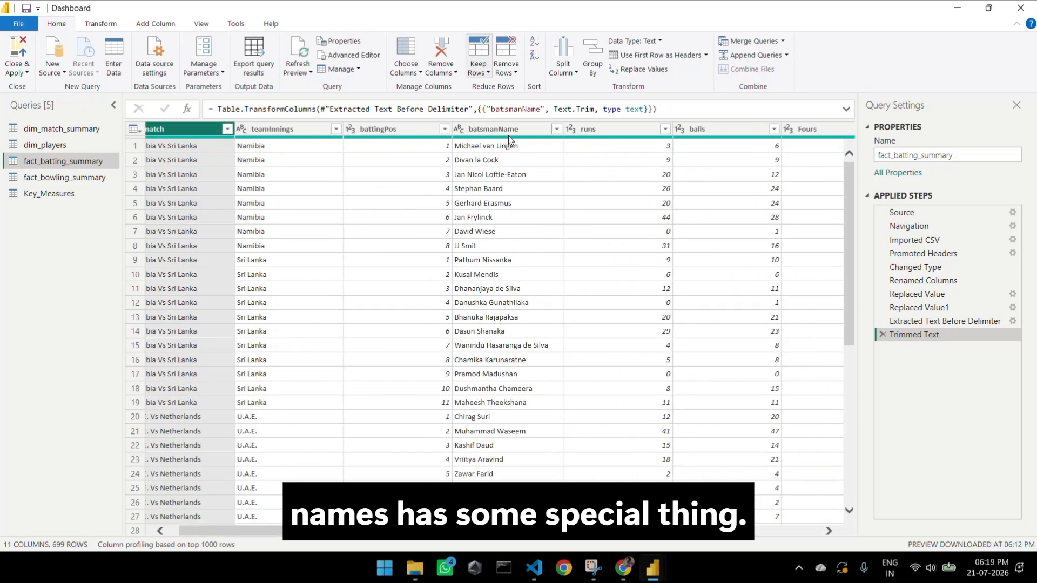
scroll(547, 425, "down", 5)
scroll(543, 421, "up", 5)
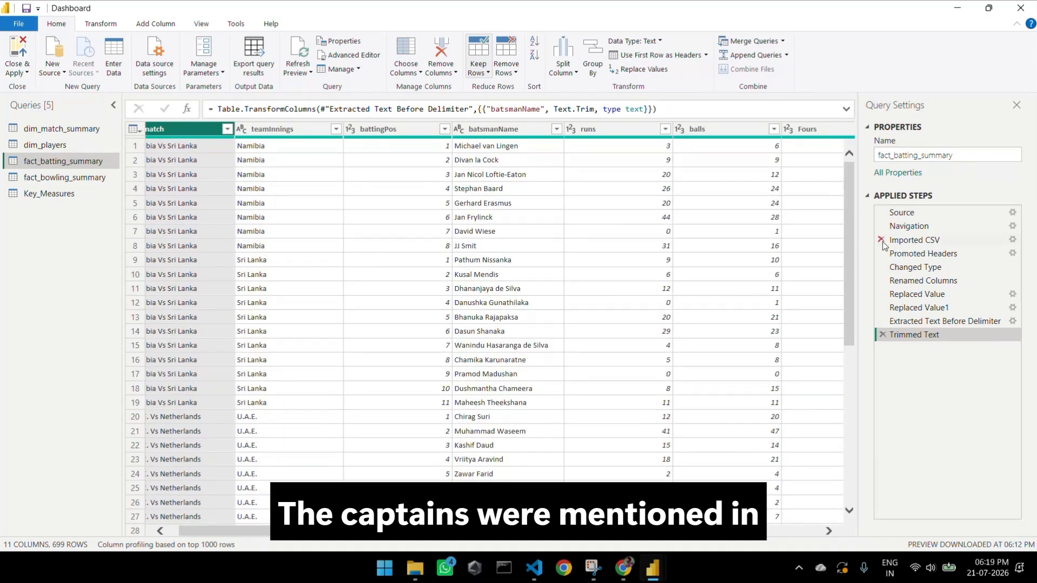
- Examine the two value replacements in fact_batting_summary that convert not_out to 0 and out to 1
left_click(940, 294)
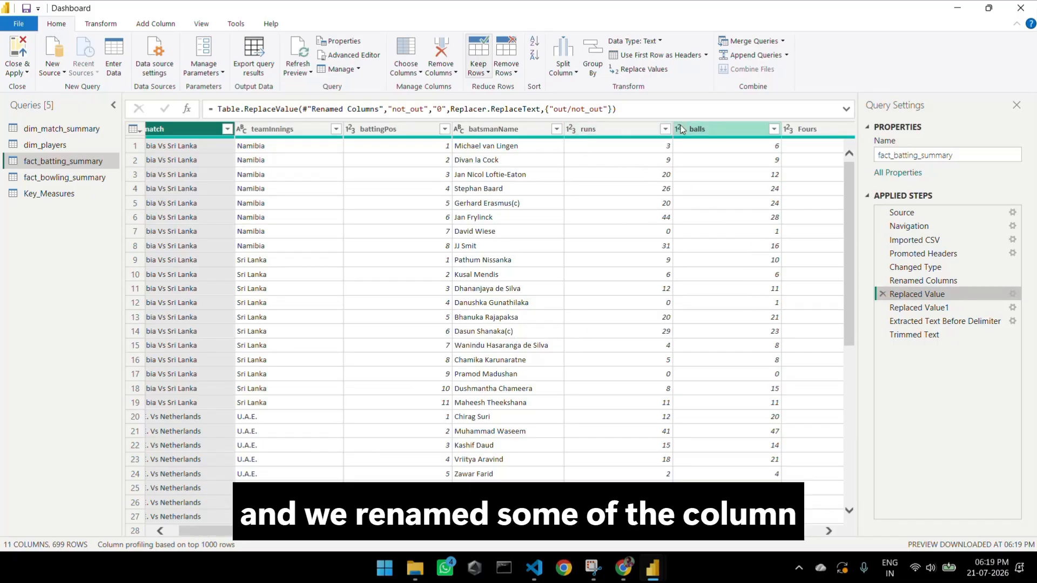
left_click_drag(481, 536, 826, 526)
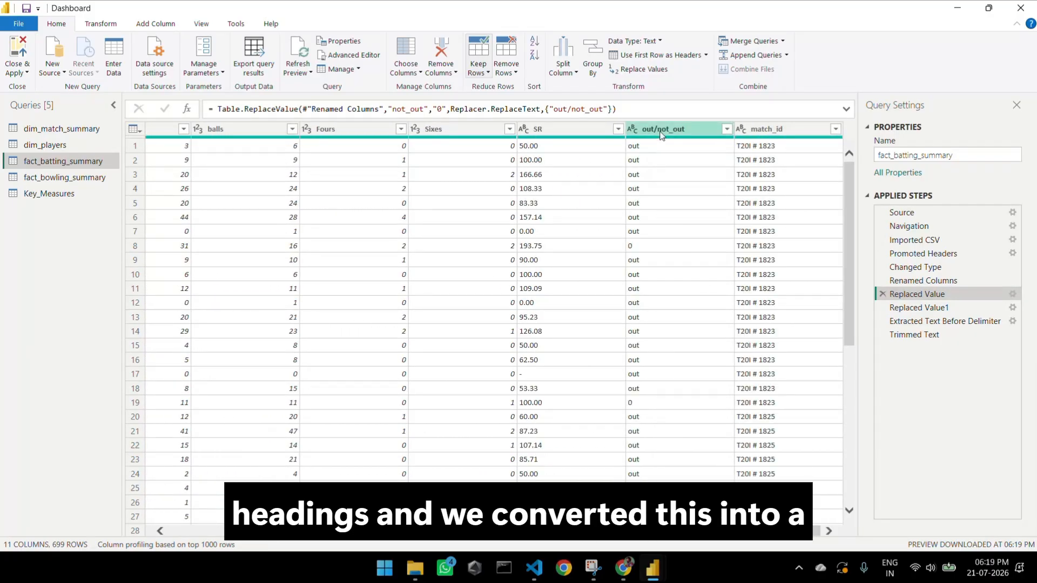
left_click(913, 310)
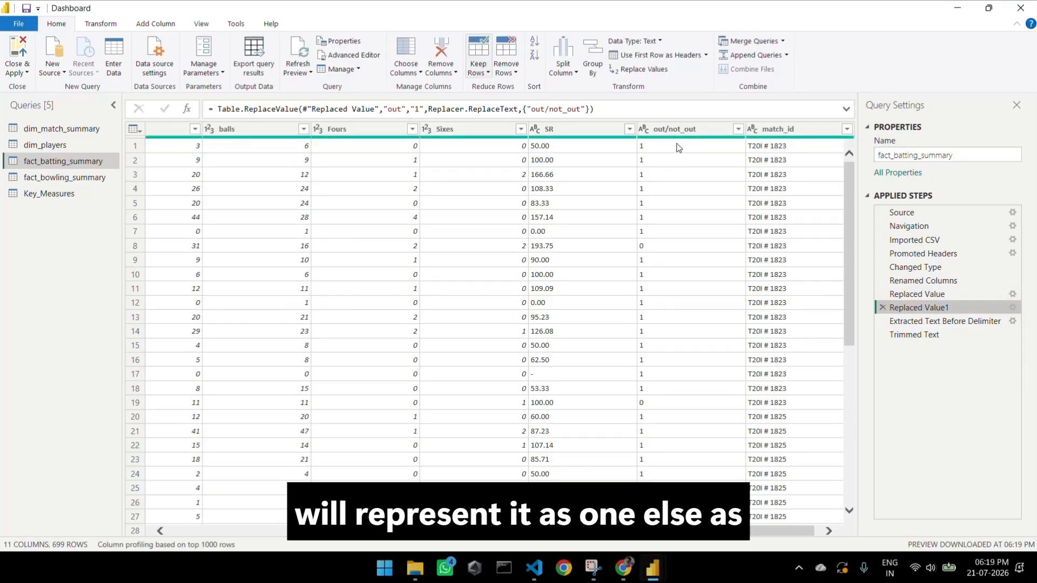
- Review the fact_bowling_summary query, including the split overs columns and the custom Balls column formula
left_click(83, 179)
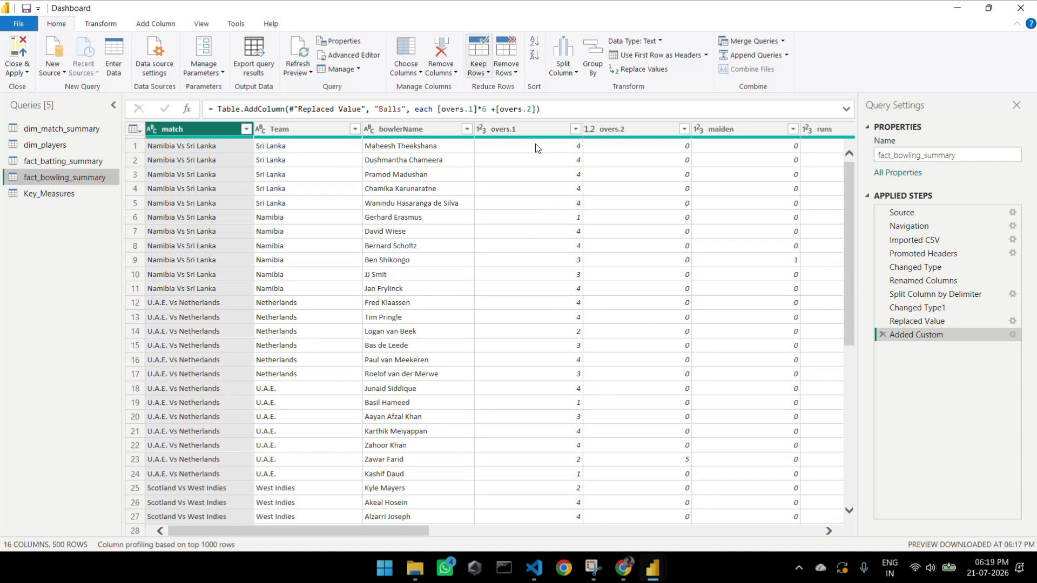
scroll(486, 324, "right", 10)
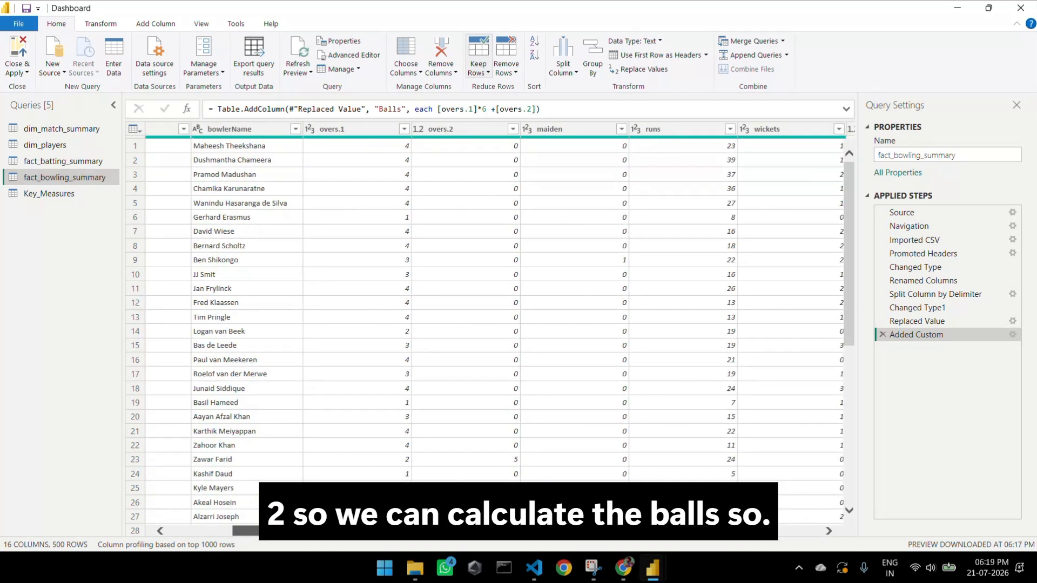
scroll(825, 521, "right", 6)
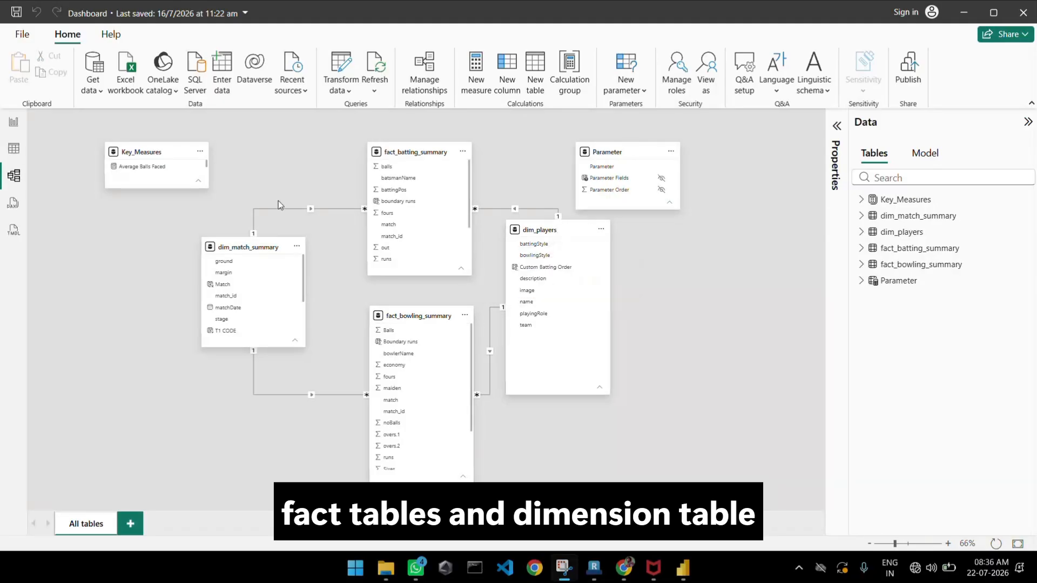
- In the model diagram, inspect the relationships linking dim_match_summary and dim_players to the batting and bowling fact tables
left_click(310, 210)
left_click(319, 396)
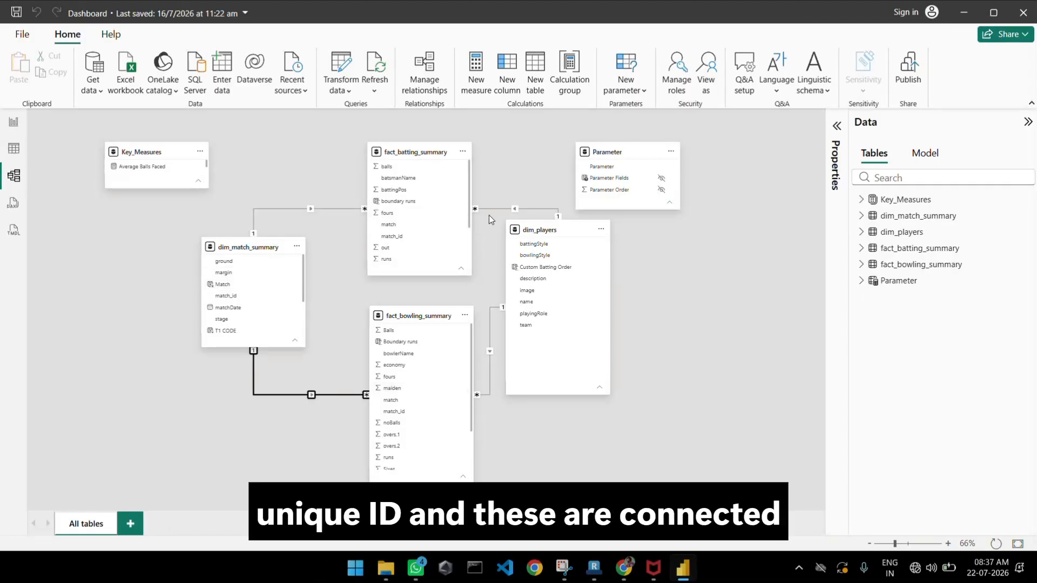
left_click(513, 210)
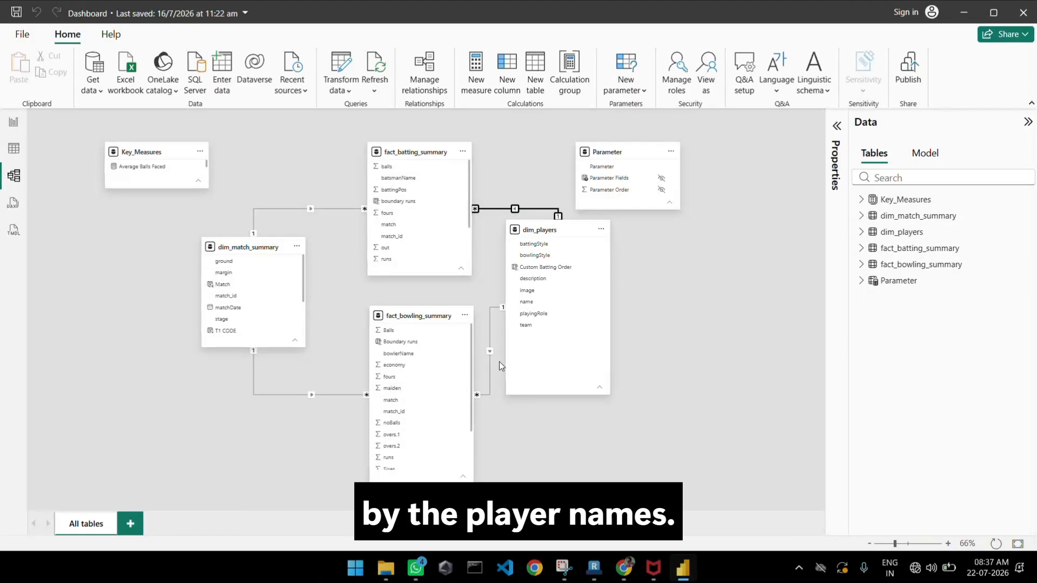
left_click(489, 351)
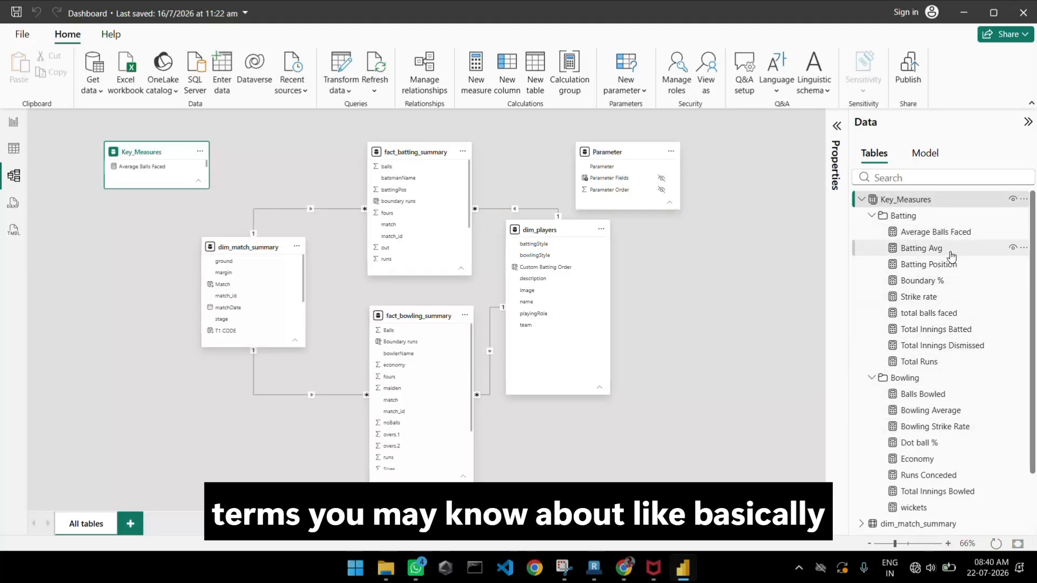
- Examine the DAX formulas of the Total Runs, Strike rate and Boundary % batting measures in Key_Measures
left_click(957, 367)
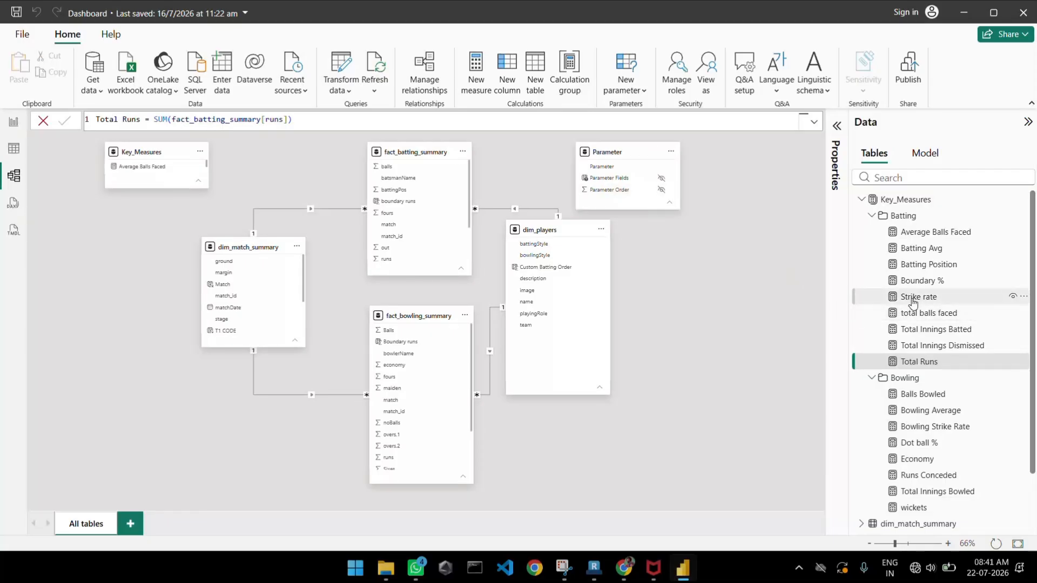
left_click(860, 297)
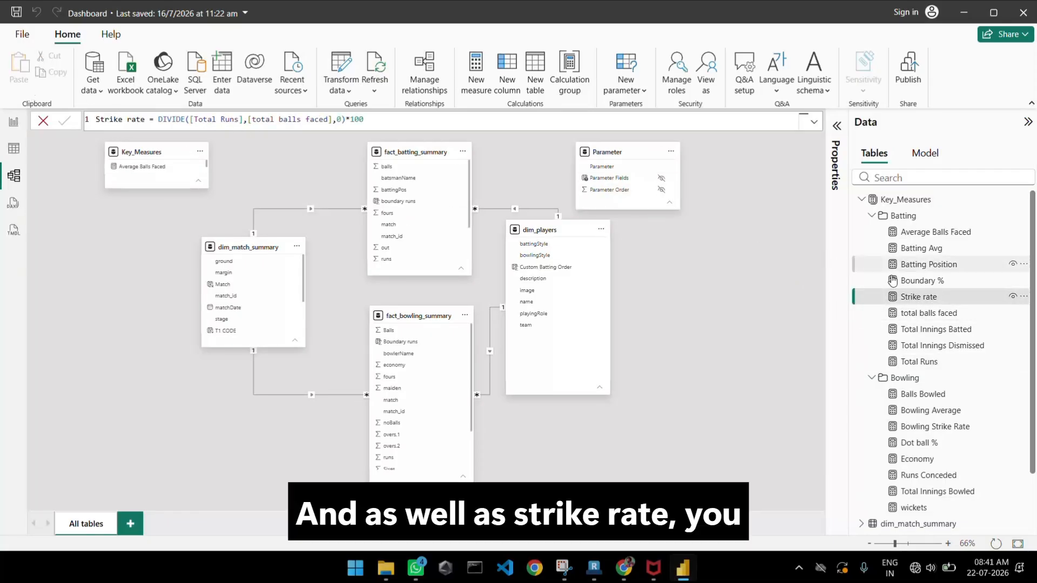
left_click(929, 270)
left_click(936, 281)
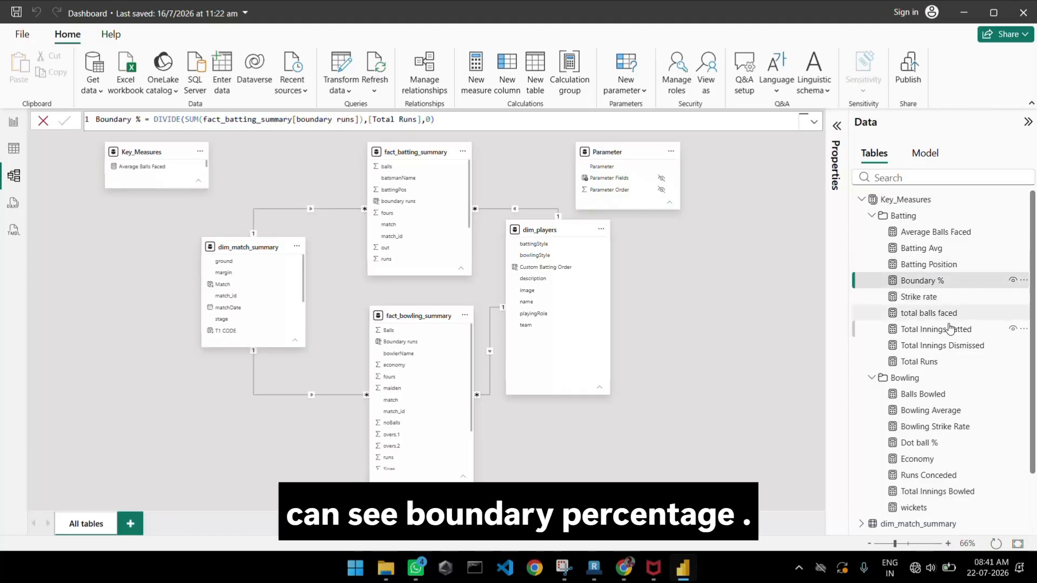
- Examine the DAX formulas of the Bowling Strike Rate and Economy measures in the Bowling folder
scroll(950, 328, "down", 2)
left_click(946, 363)
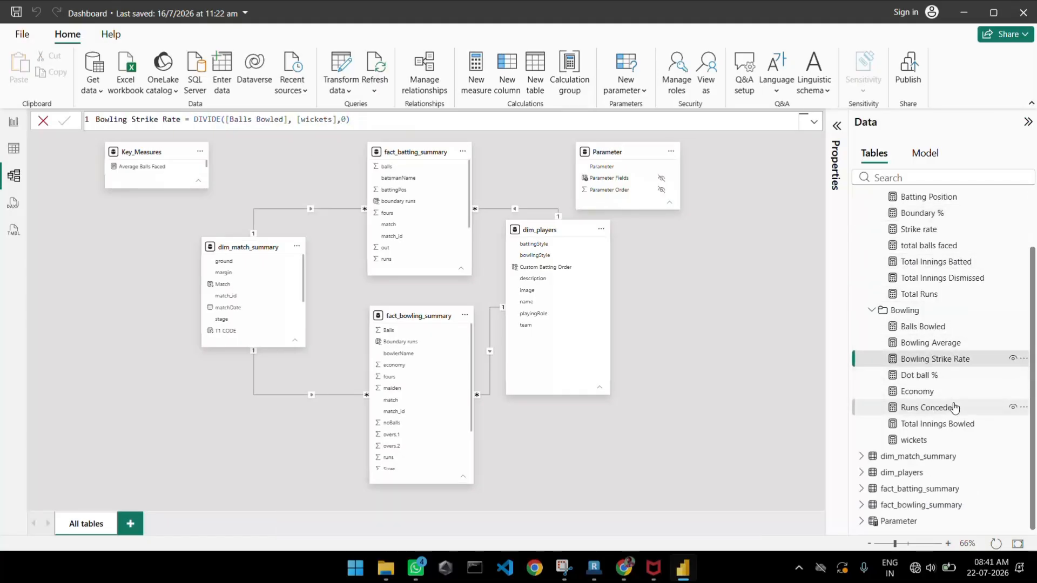
left_click(944, 395)
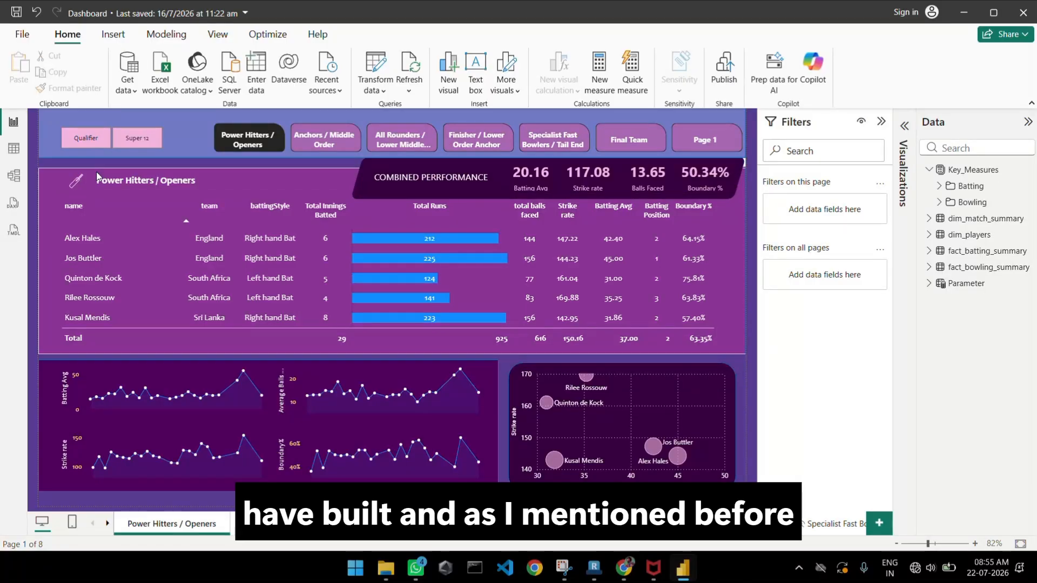
- Try the Qualifier and Super 12 stage slicer on the Power Hitters / Openers report page
left_click(110, 147)
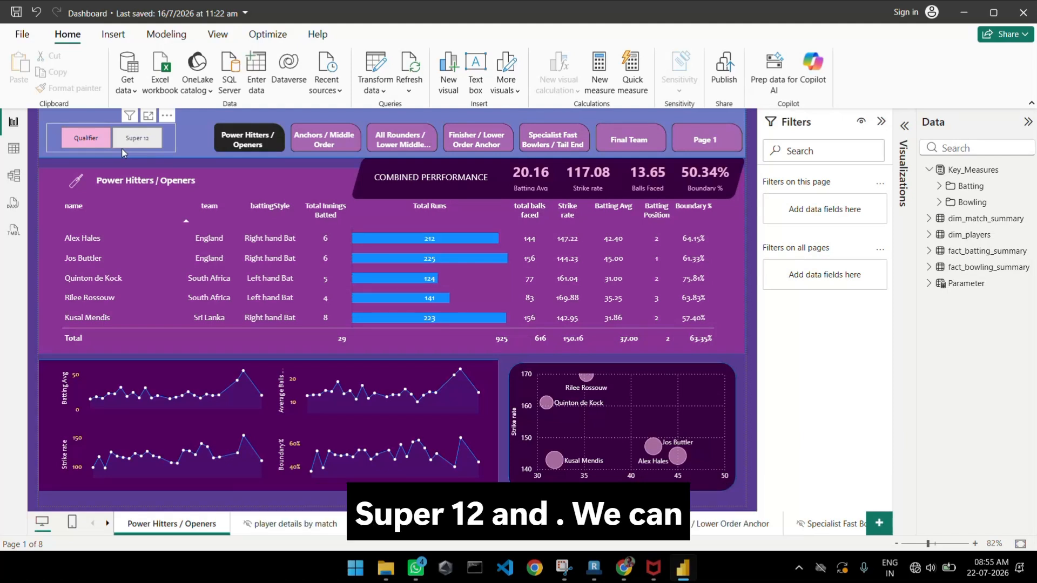
left_click(122, 141, "ctrl")
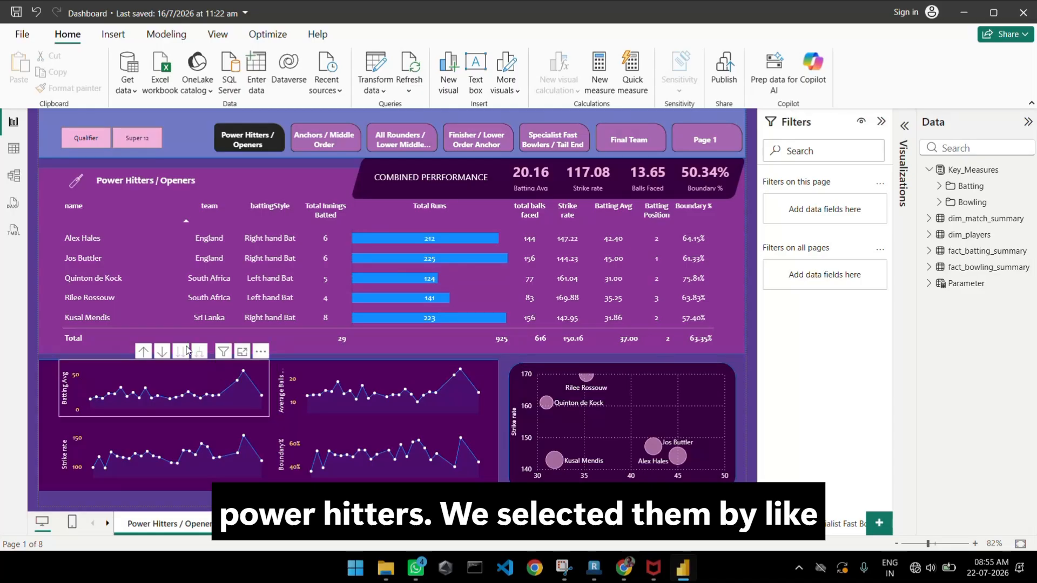
- Inspect the filters applied to the Power Hitters / Openers table and the match details behind the line charts' data points
left_click(136, 334)
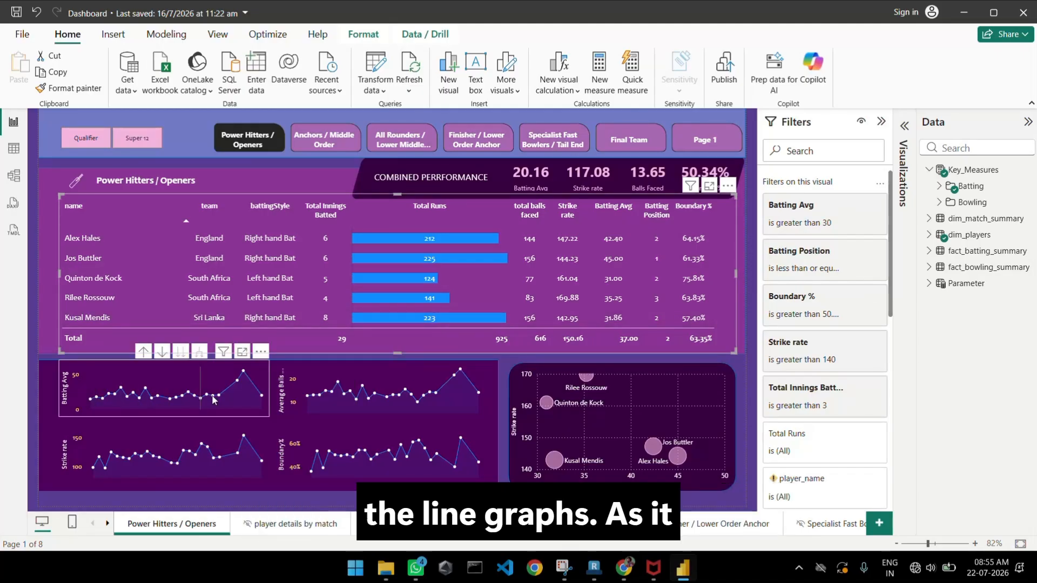
mouse_move(98, 392)
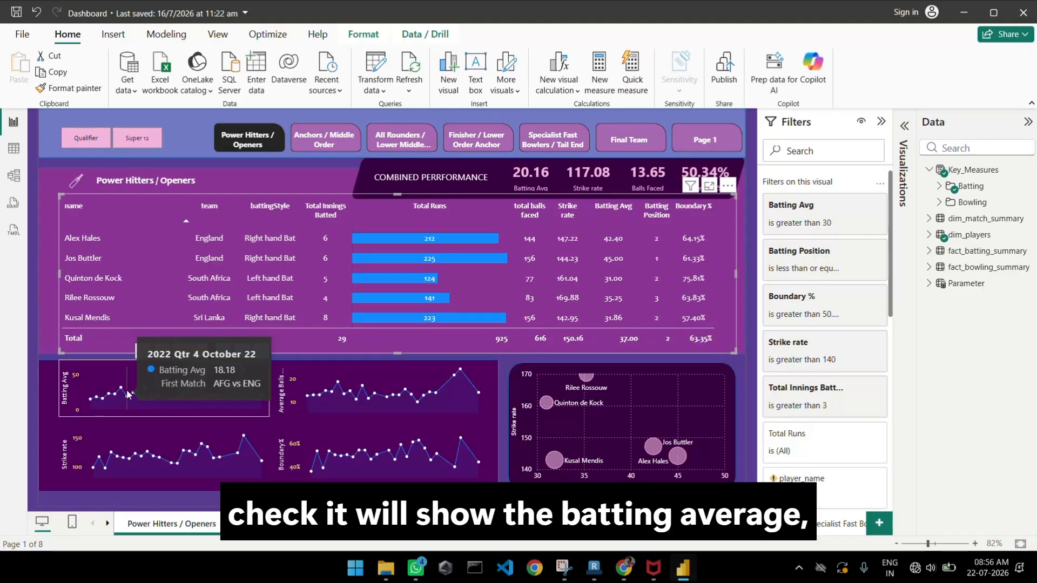
mouse_move(339, 394)
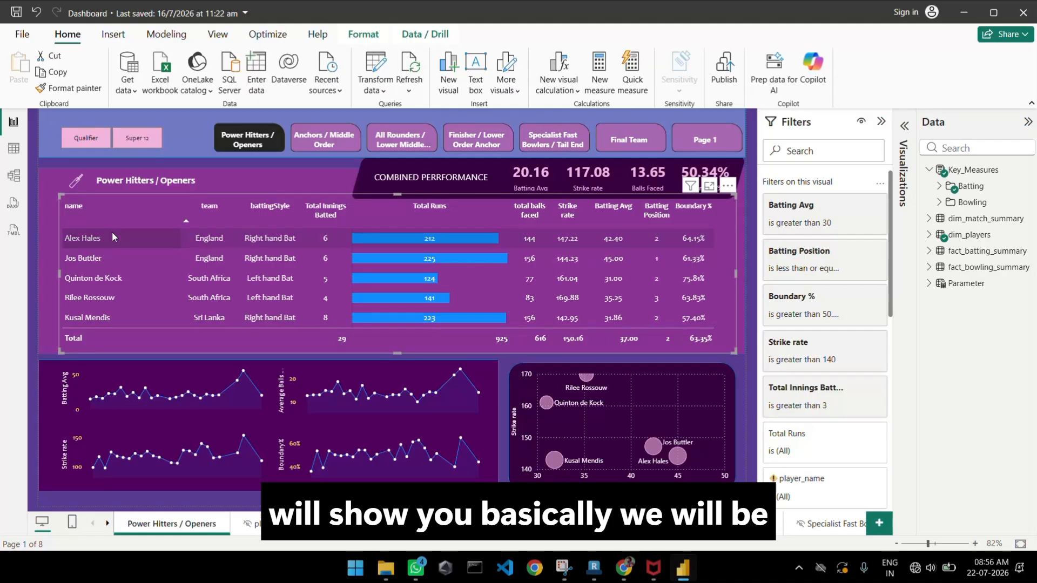
- View Alex Hales's player details, and select Alex Hales and Rilee Rossouw to check their combined performance
mouse_move(113, 233)
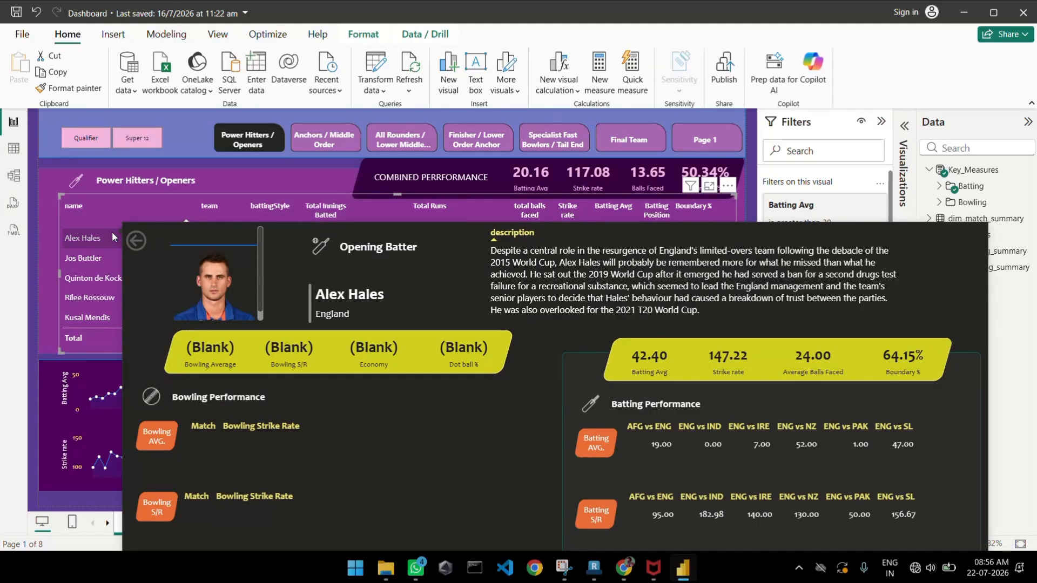
left_click(112, 233)
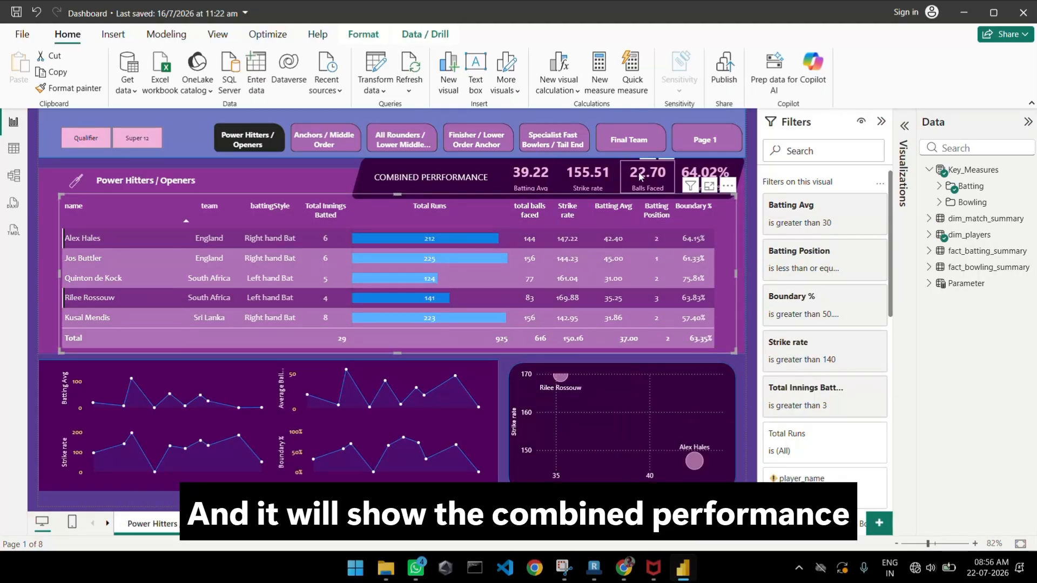
left_click(754, 227)
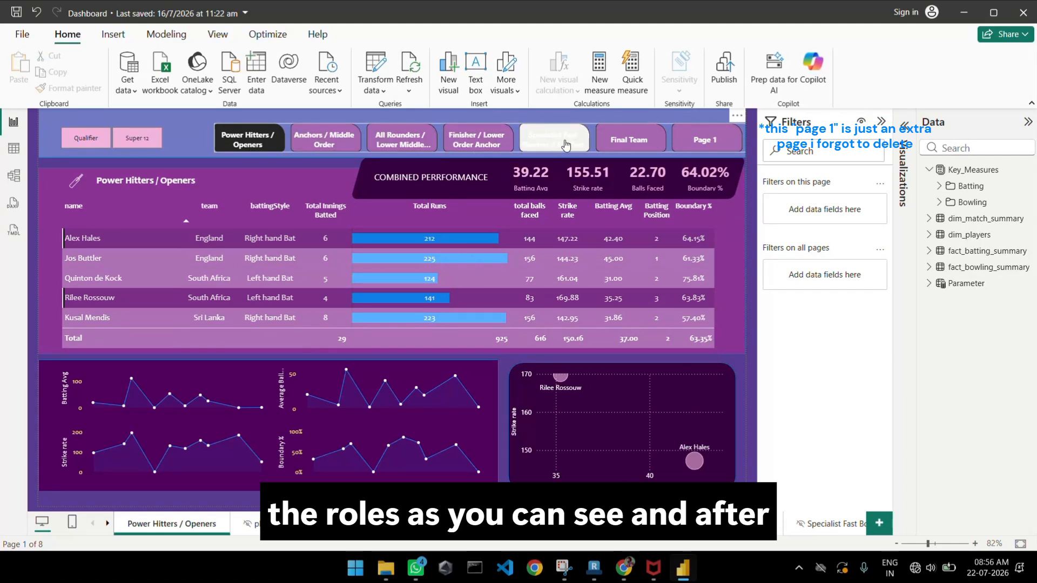
- On the Final Team page, replace Ahmed Raza with Adil Rashid in the final 11 selection
left_click(607, 145, "ctrl")
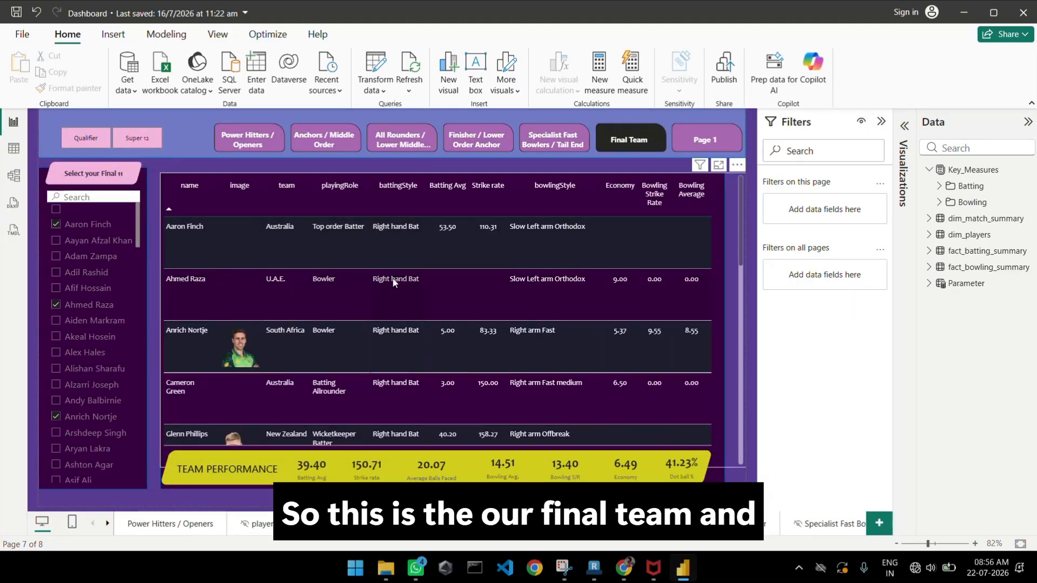
scroll(374, 254, "down", 2)
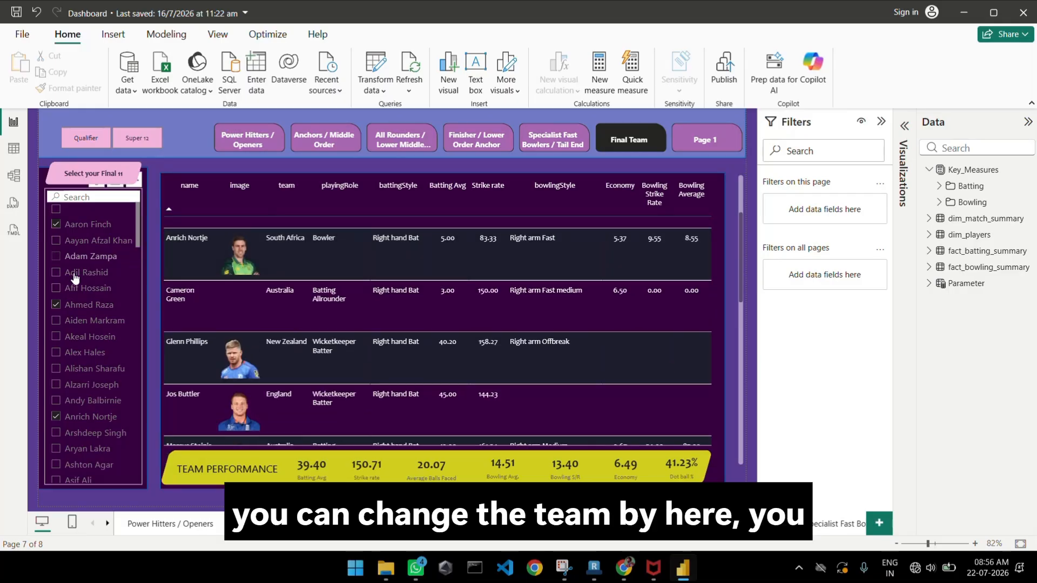
left_click(56, 306)
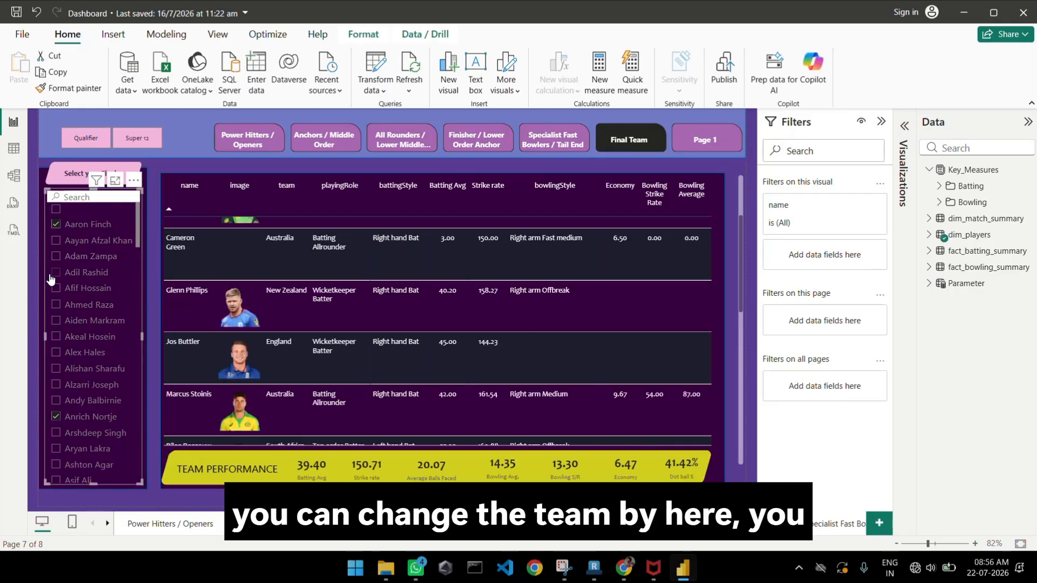
left_click(55, 272)
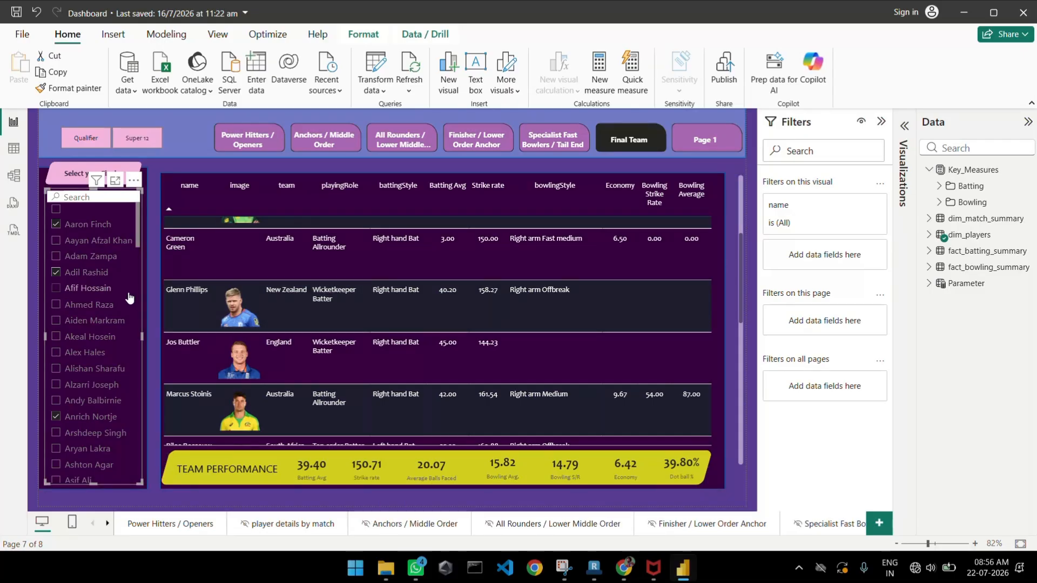
- Look through the remaining players in the final team's performance table
scroll(129, 297, "down", 3)
scroll(377, 265, "down", 5)
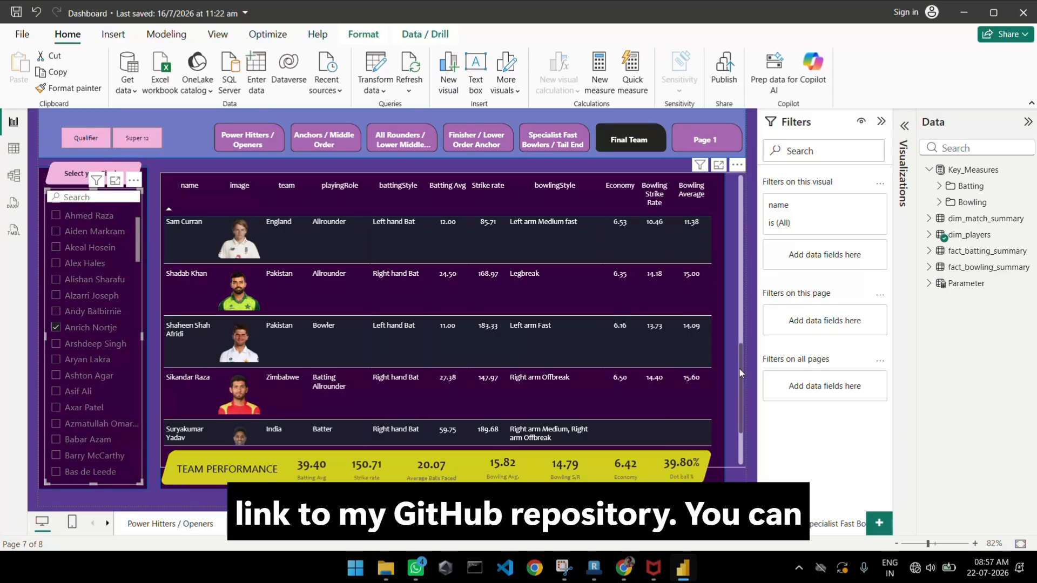
left_click_drag(739, 368, 759, 211)
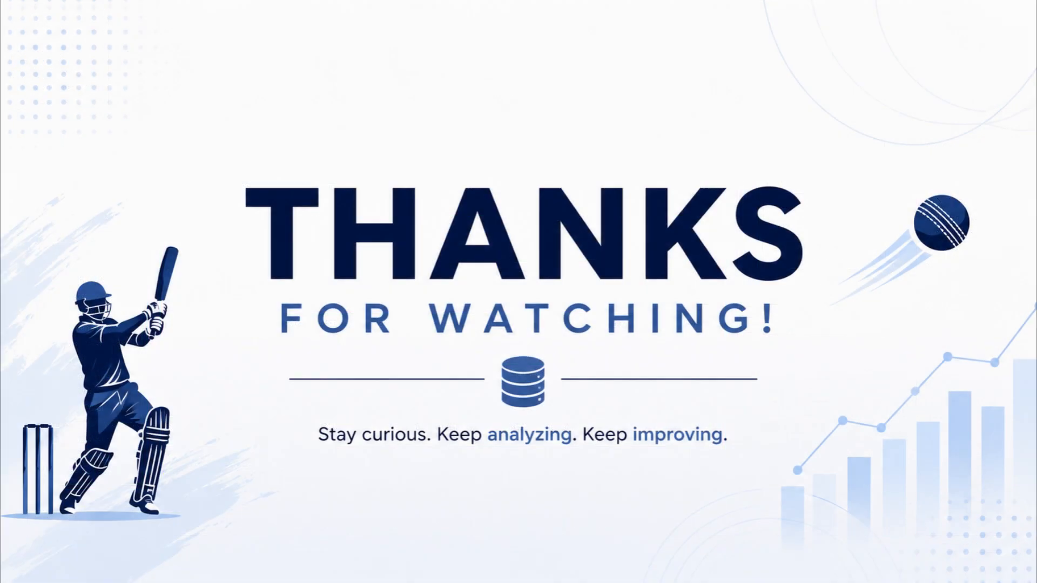